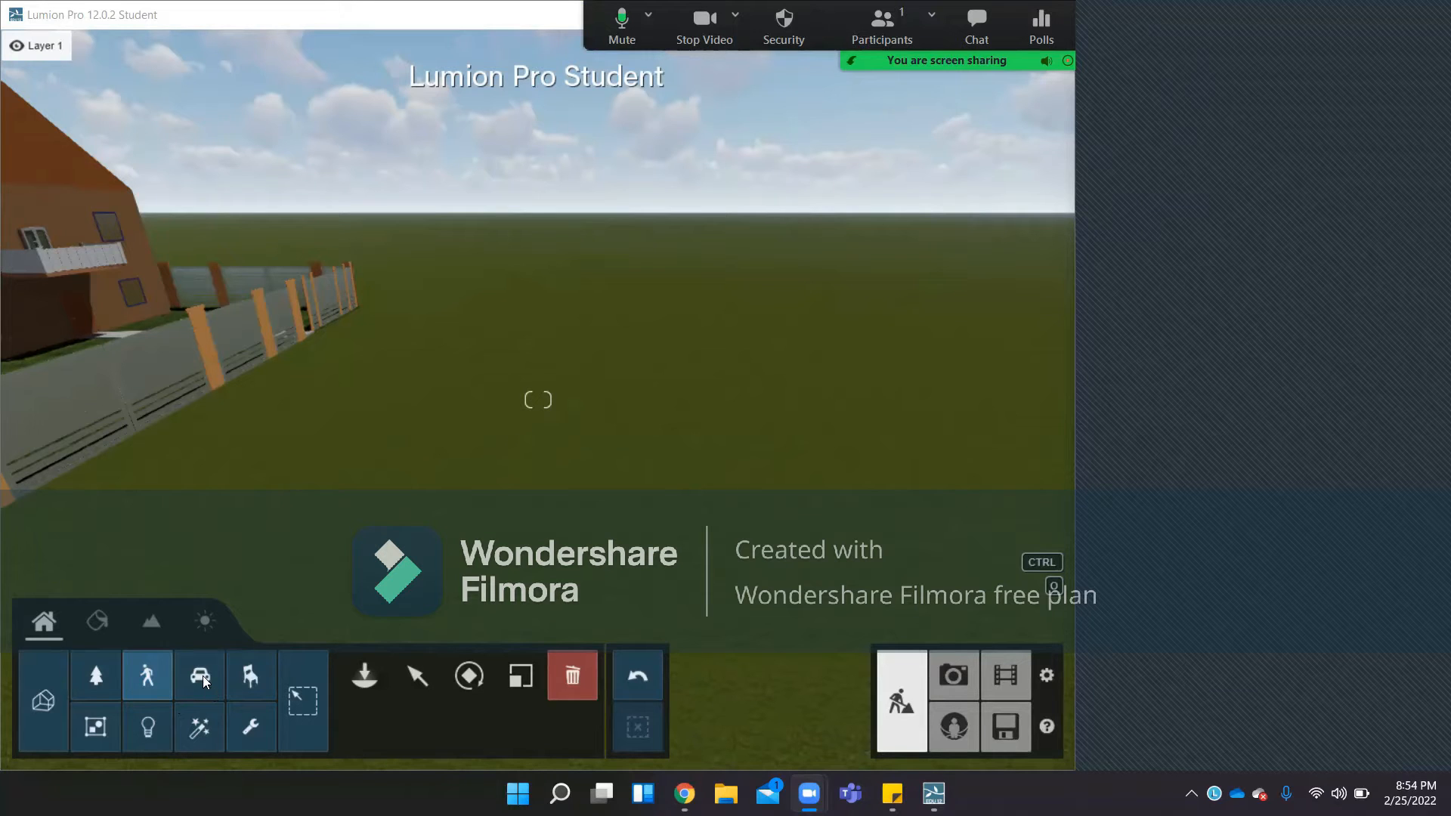
Start a mass placement of transport objects with Van 001 from the vans category as its first item.
click(363, 672)
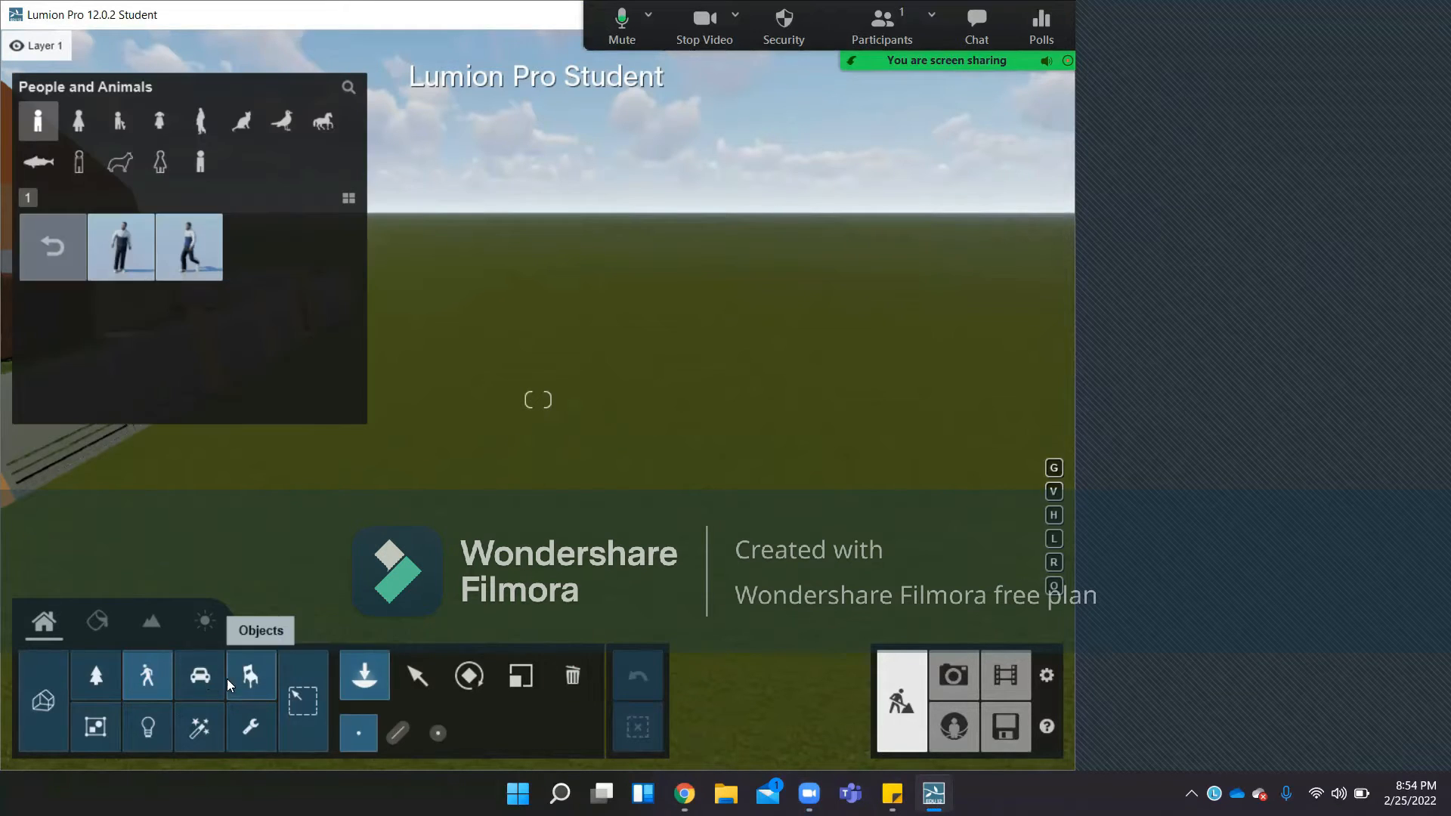
click(201, 679)
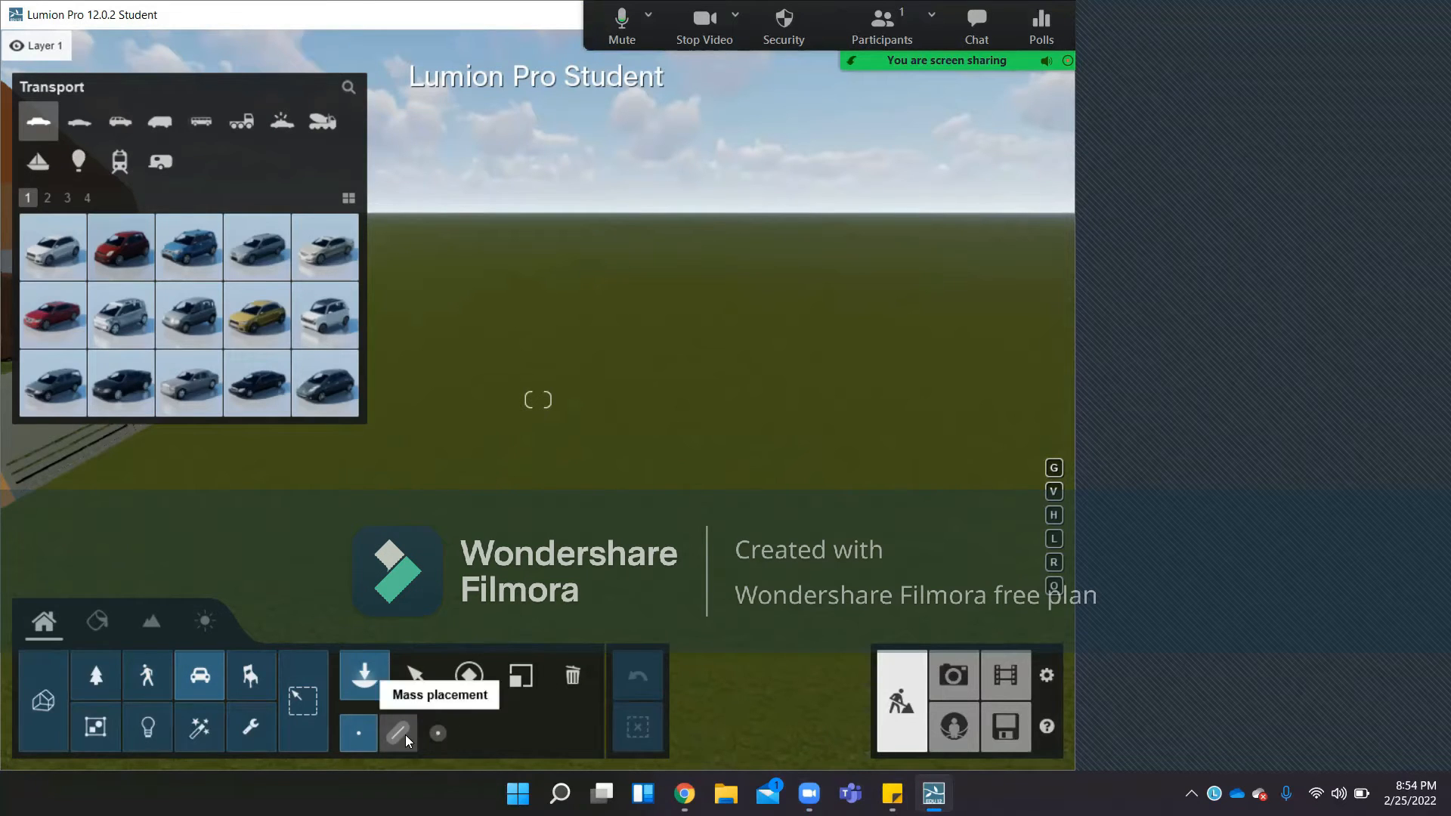
click(405, 735)
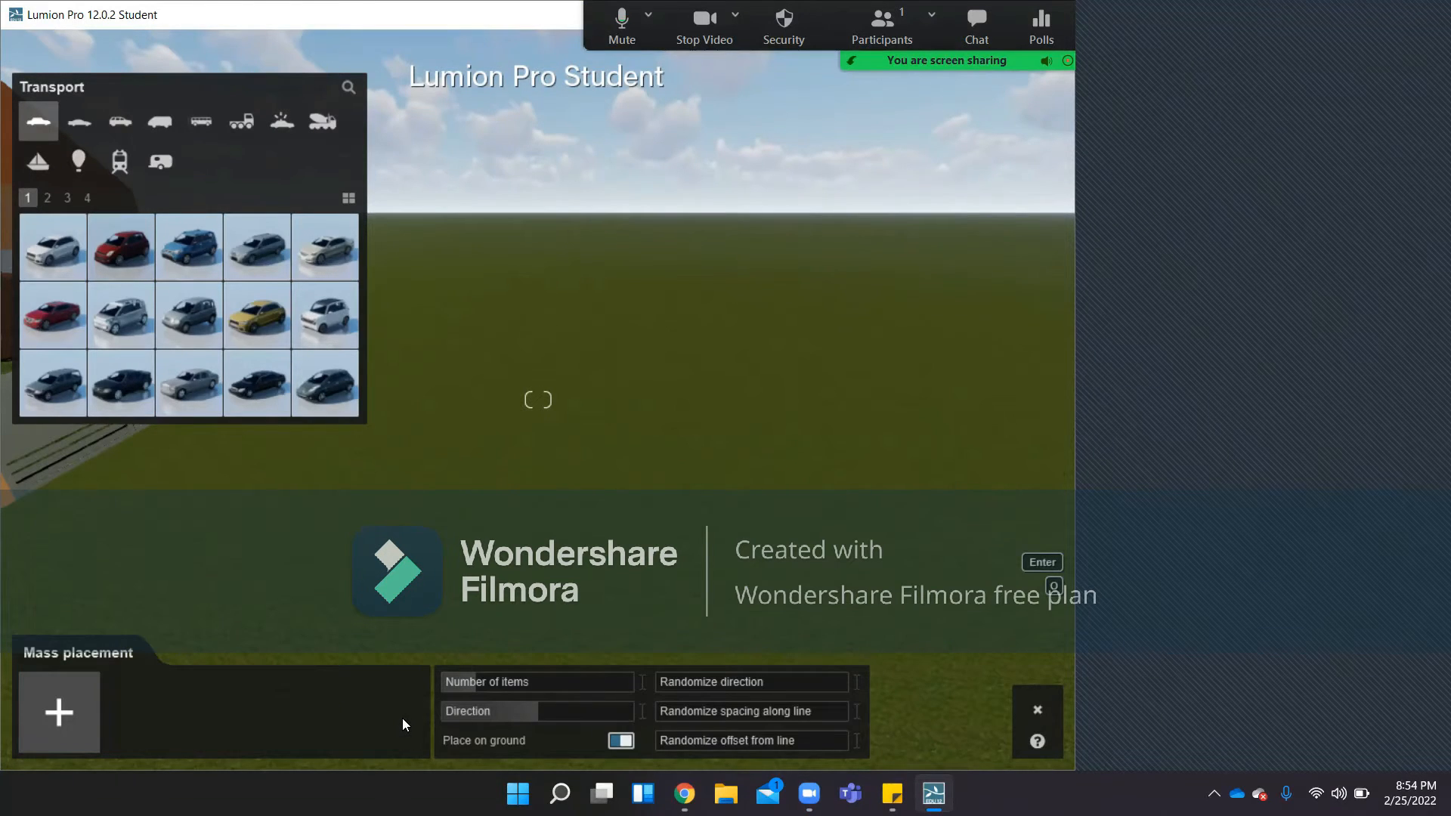
mouse_move(160, 265)
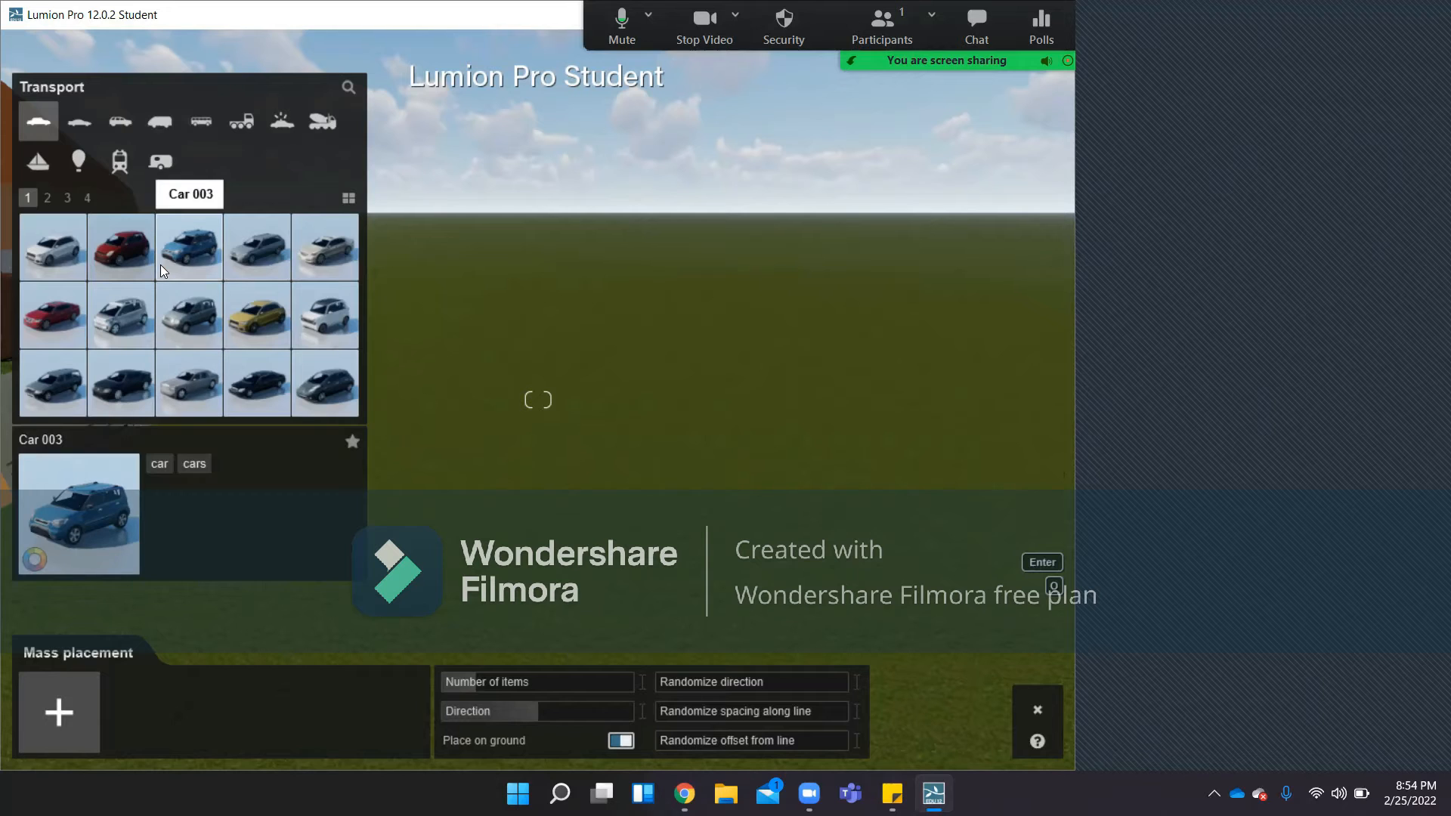
click(157, 123)
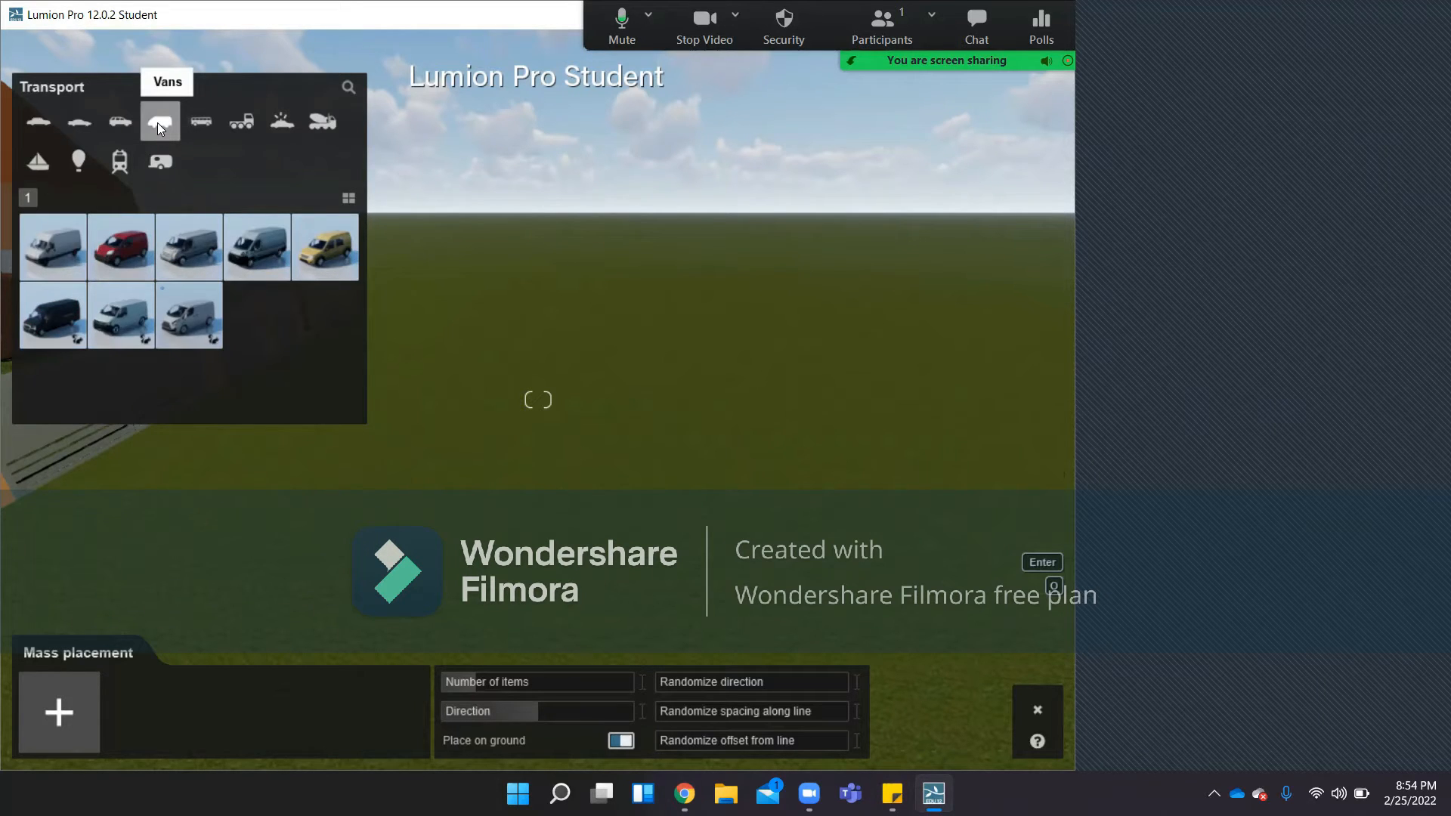
click(69, 248)
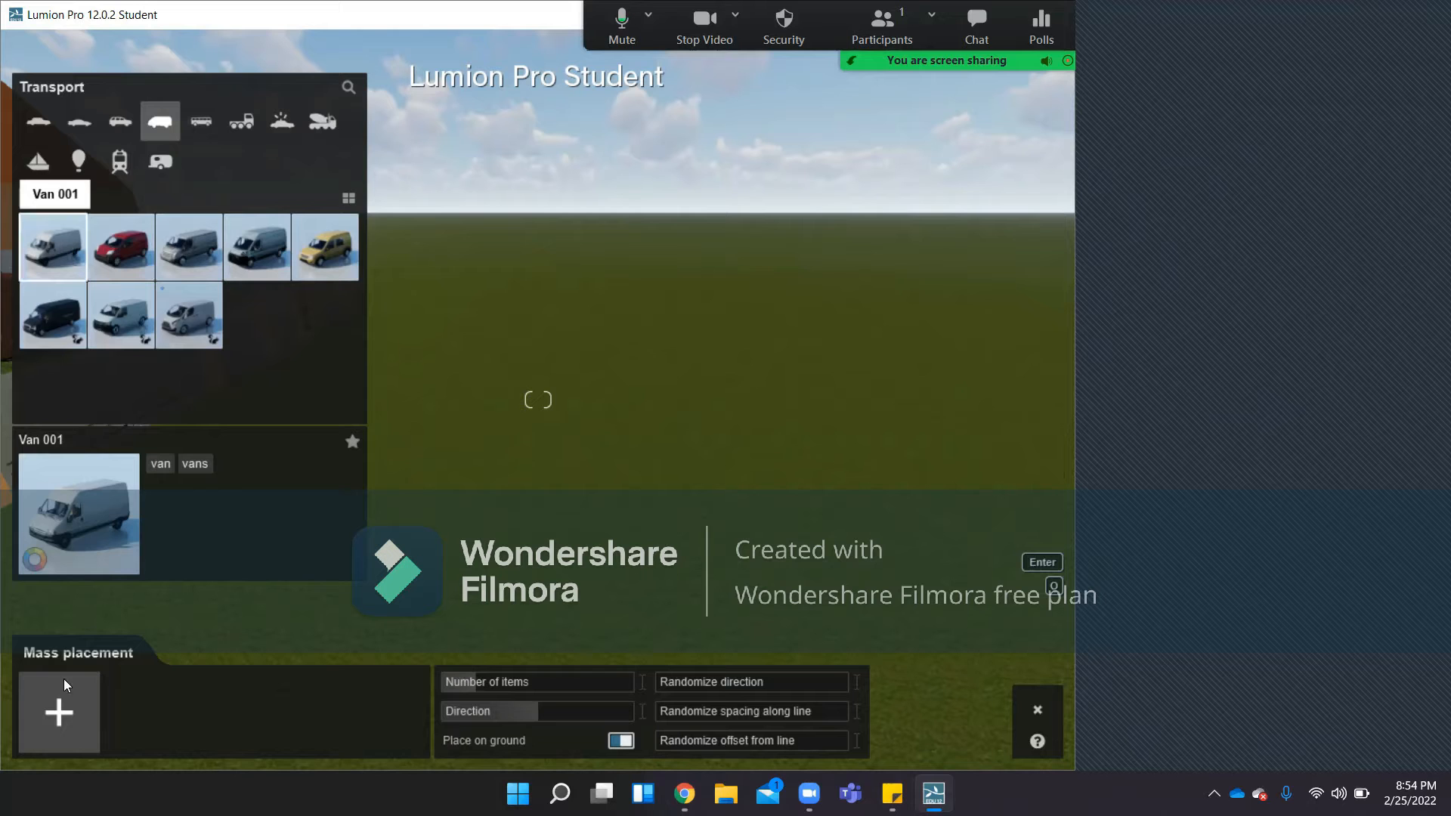
click(77, 733)
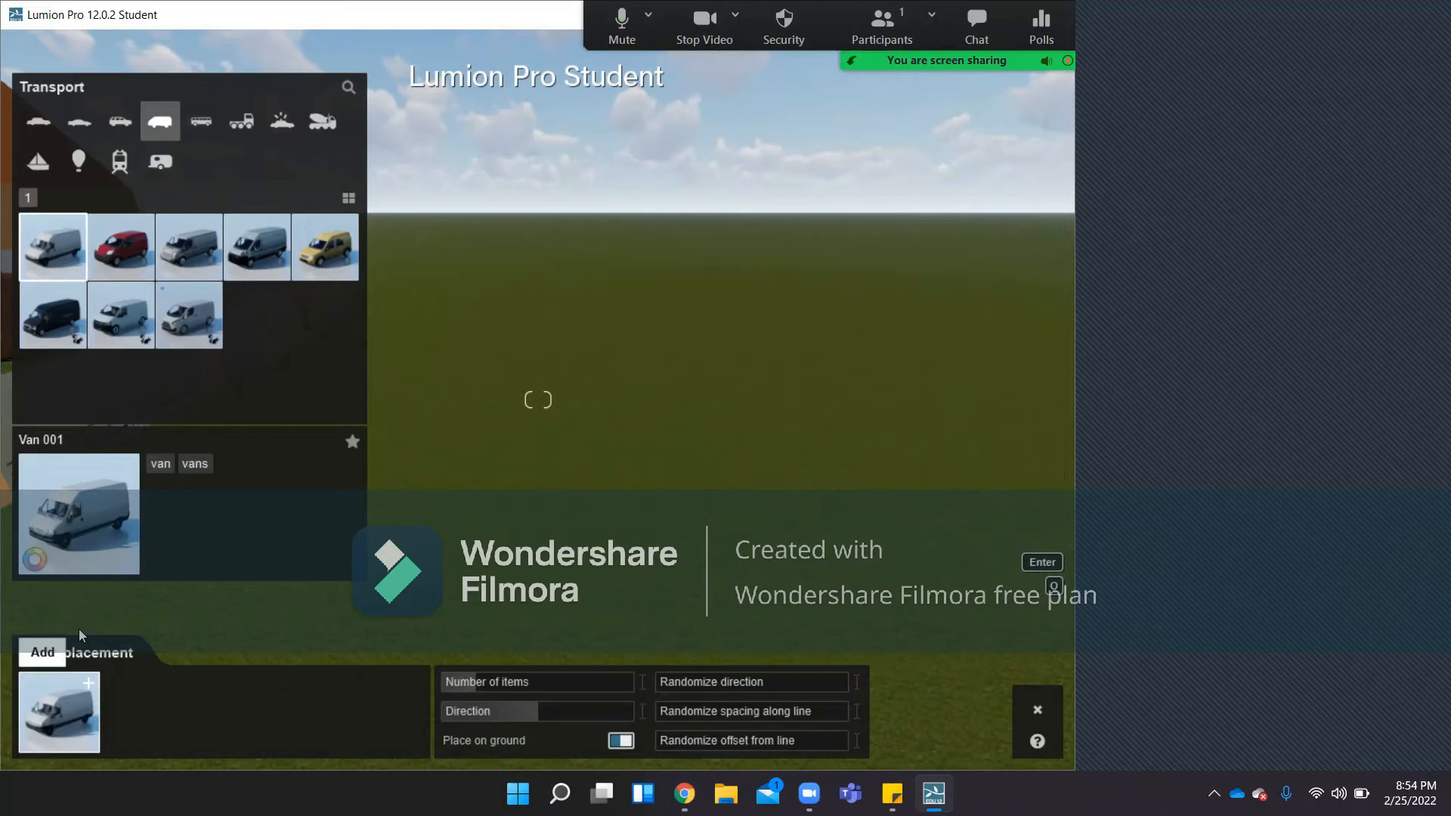
Add Van 002, Van HD 001 and Van 005 to the mass placement items.
click(134, 246)
click(132, 727)
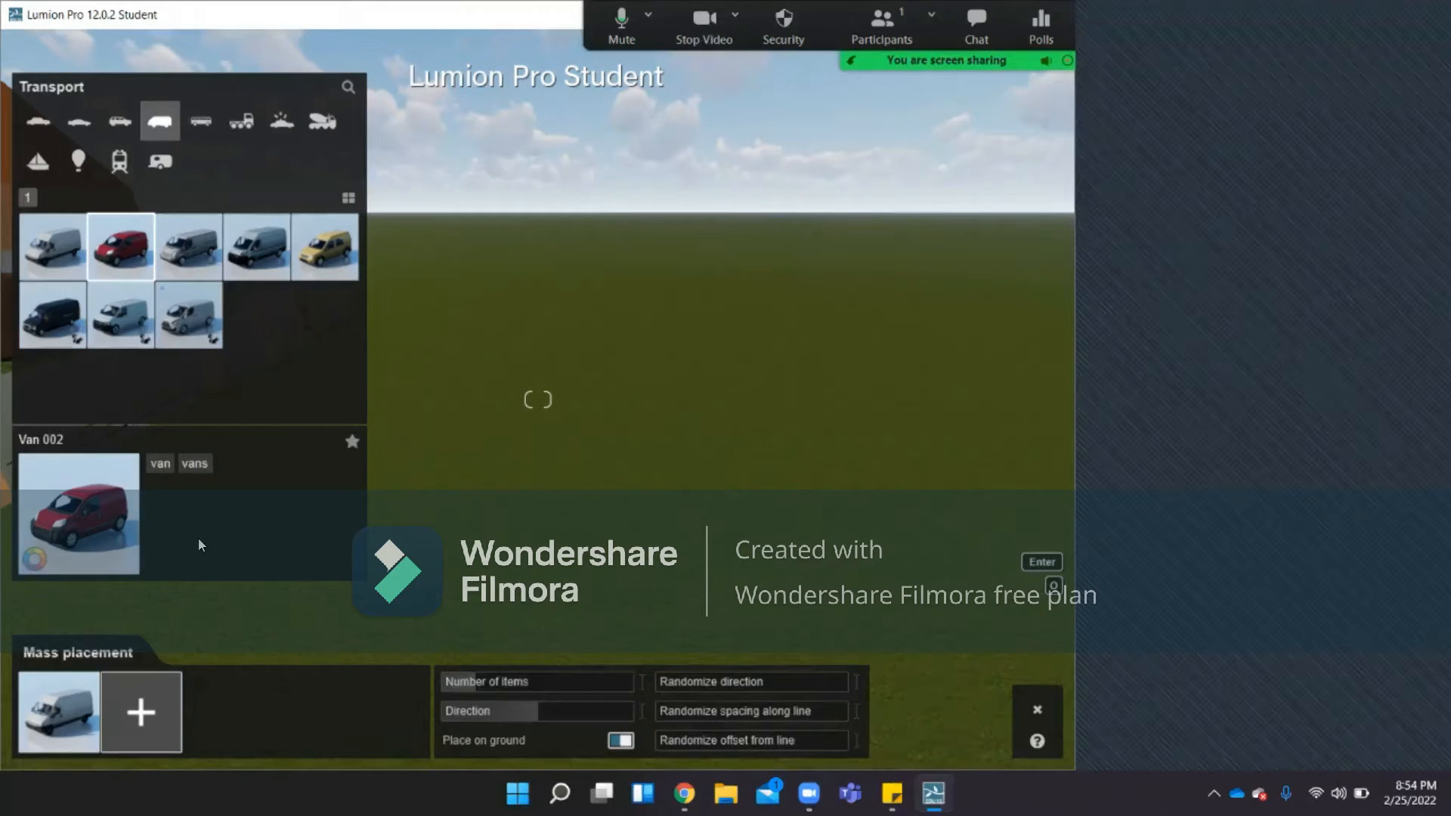
click(48, 332)
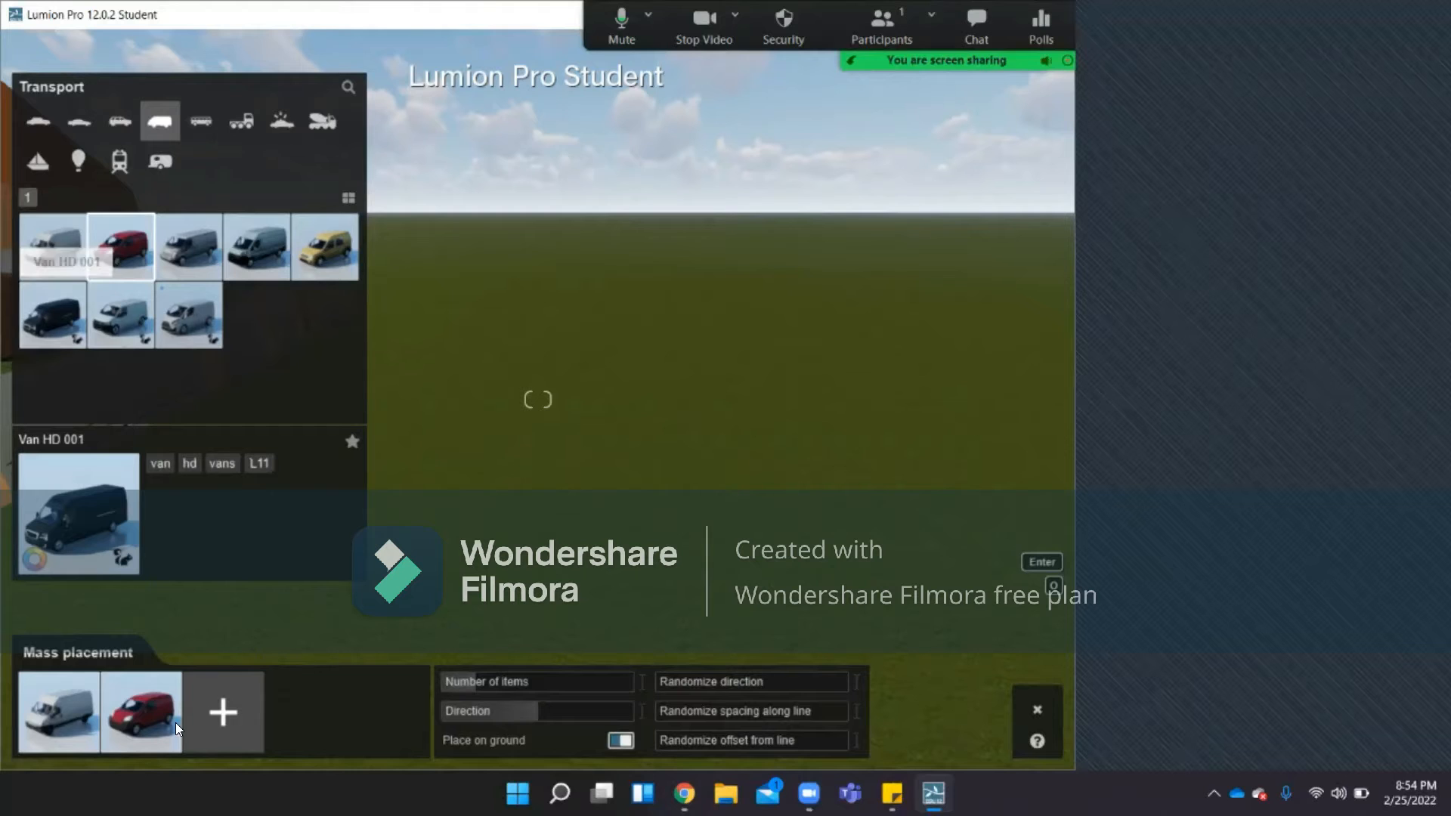
click(209, 714)
click(327, 244)
click(310, 722)
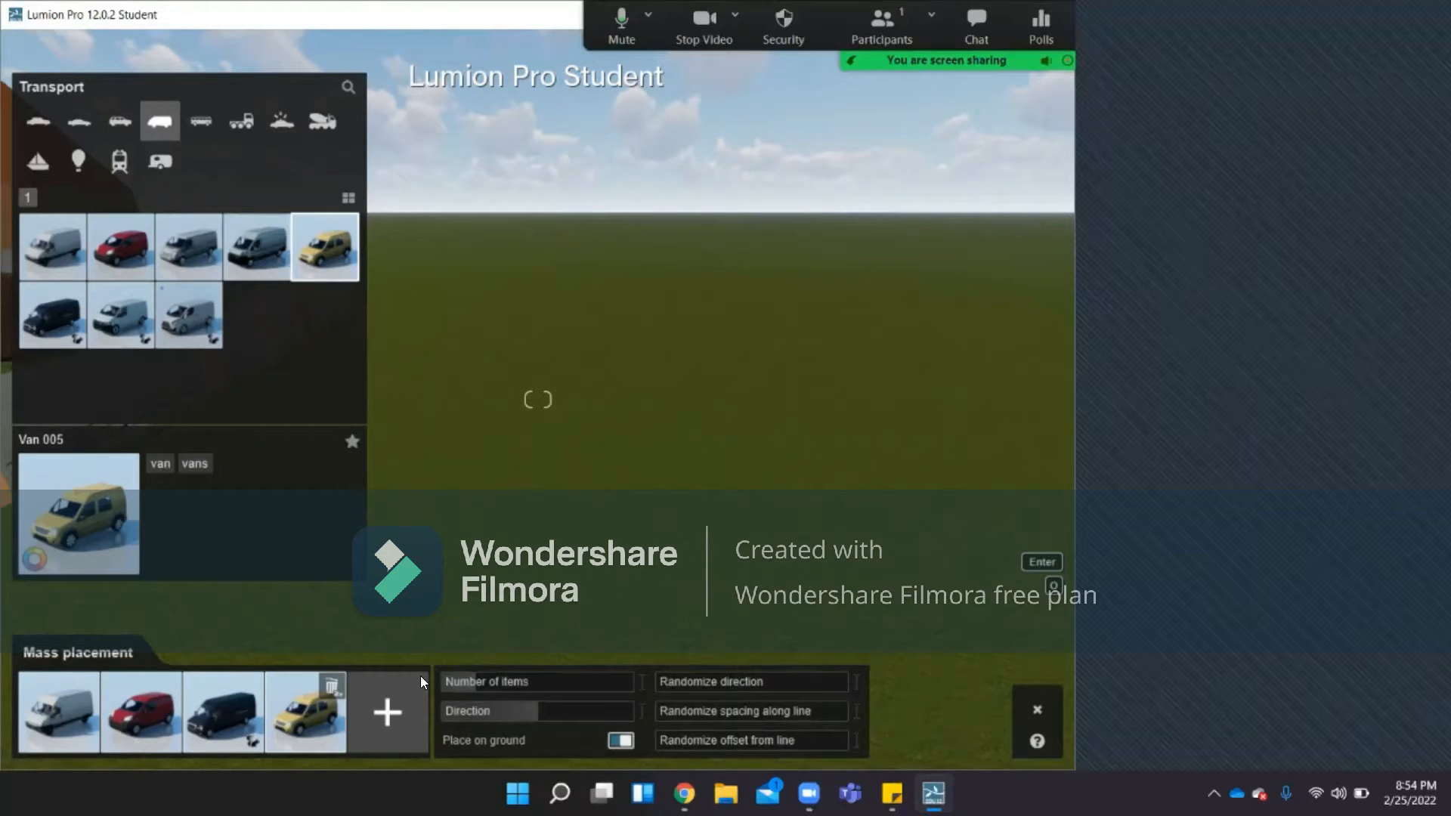
Draw a straight placement line for the vans diagonally across the open grass beside the fence.
click(488, 529)
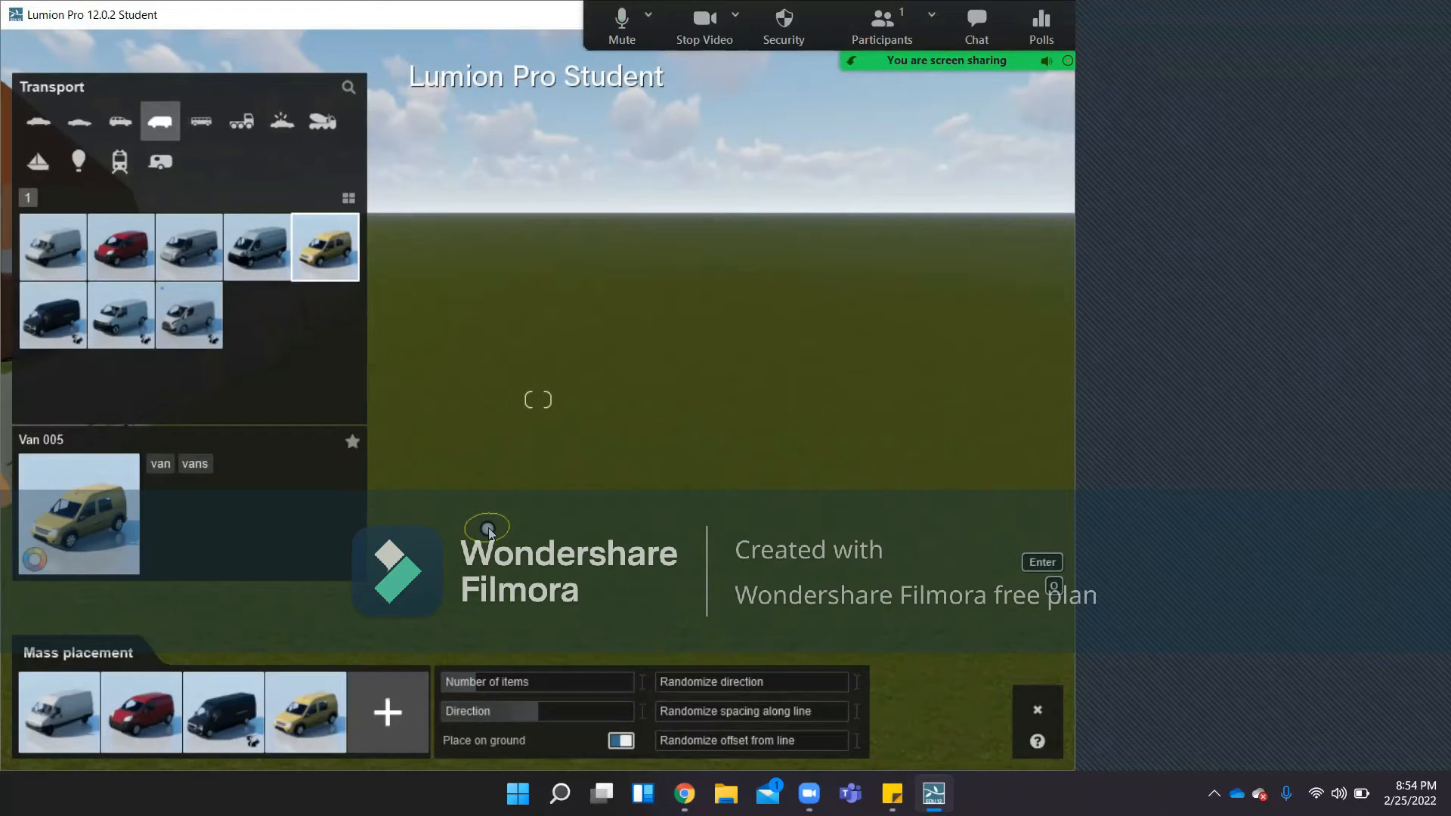
click(641, 436)
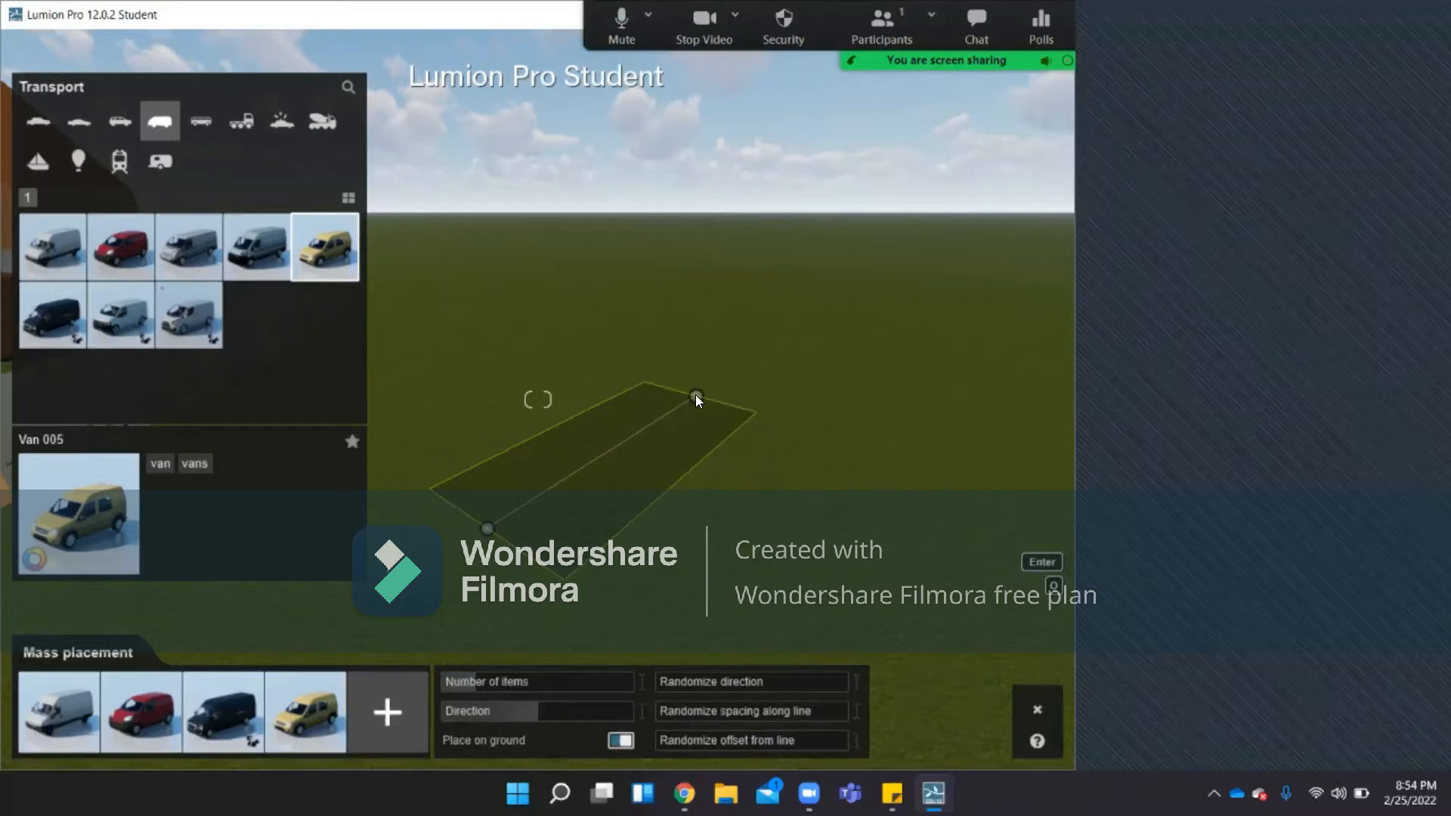
click(696, 396)
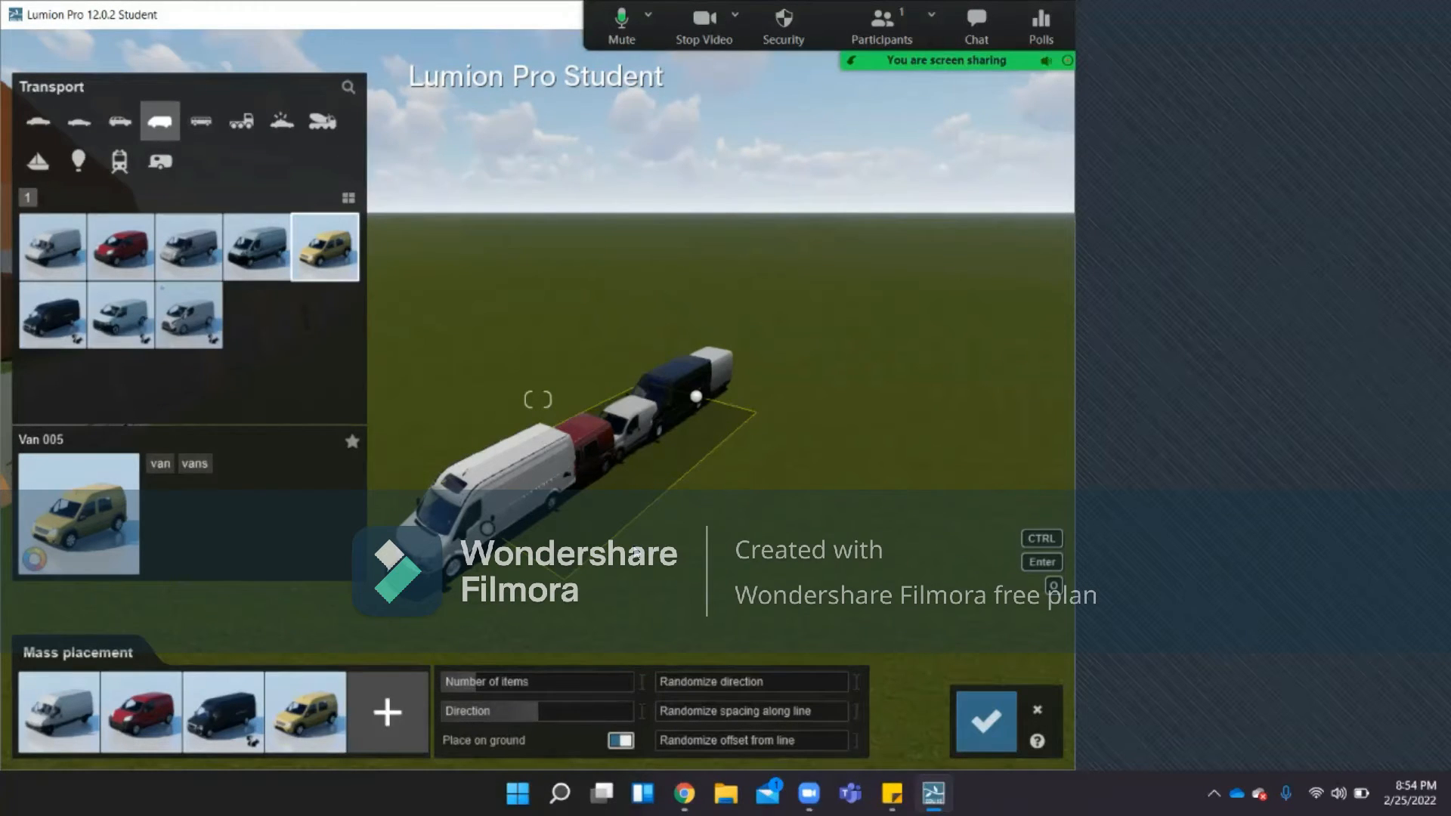
Randomize the vans' direction and their spacing along the placement line to a moderate amount.
mouse_move(477, 690)
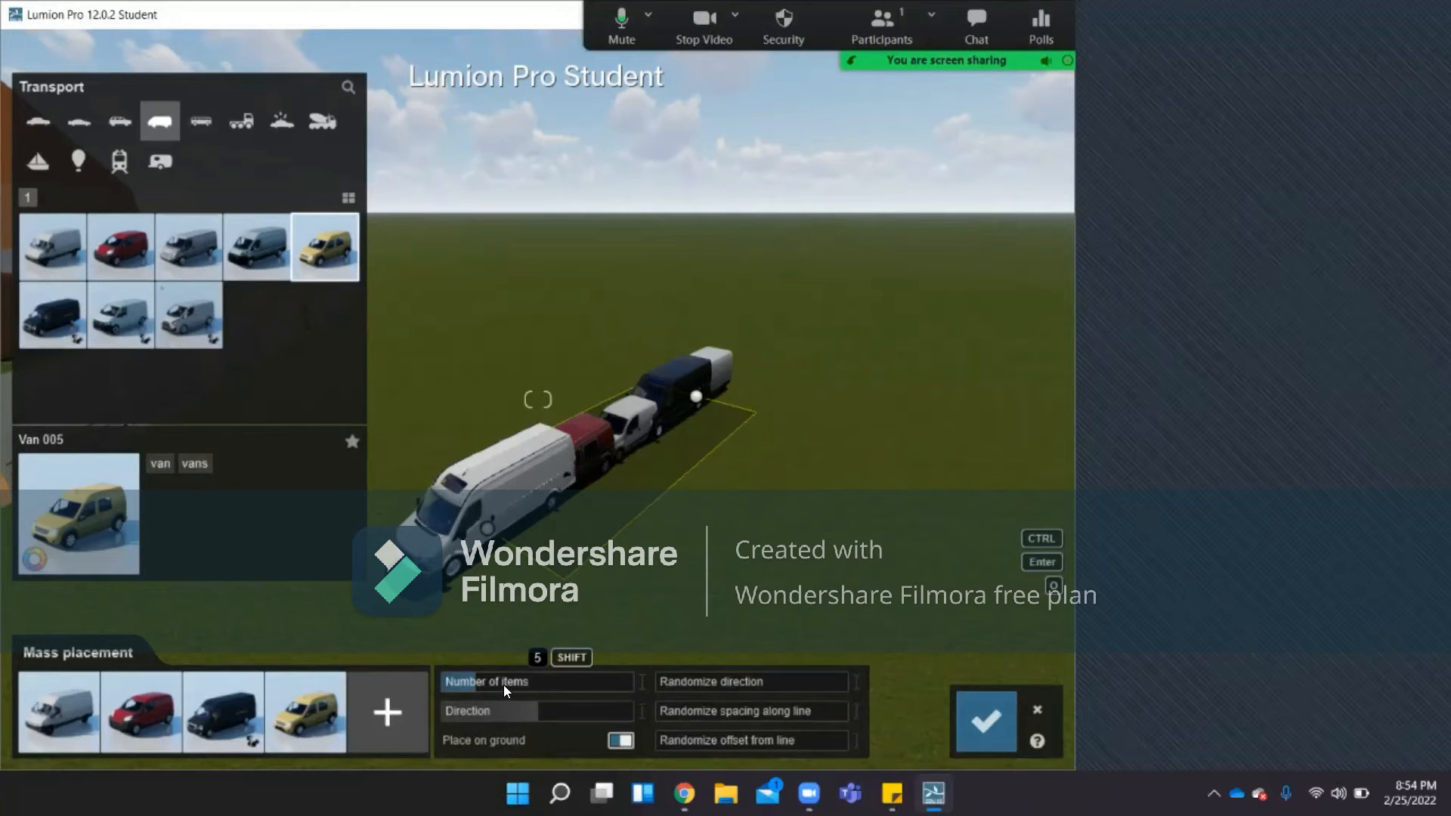
mouse_move(677, 680)
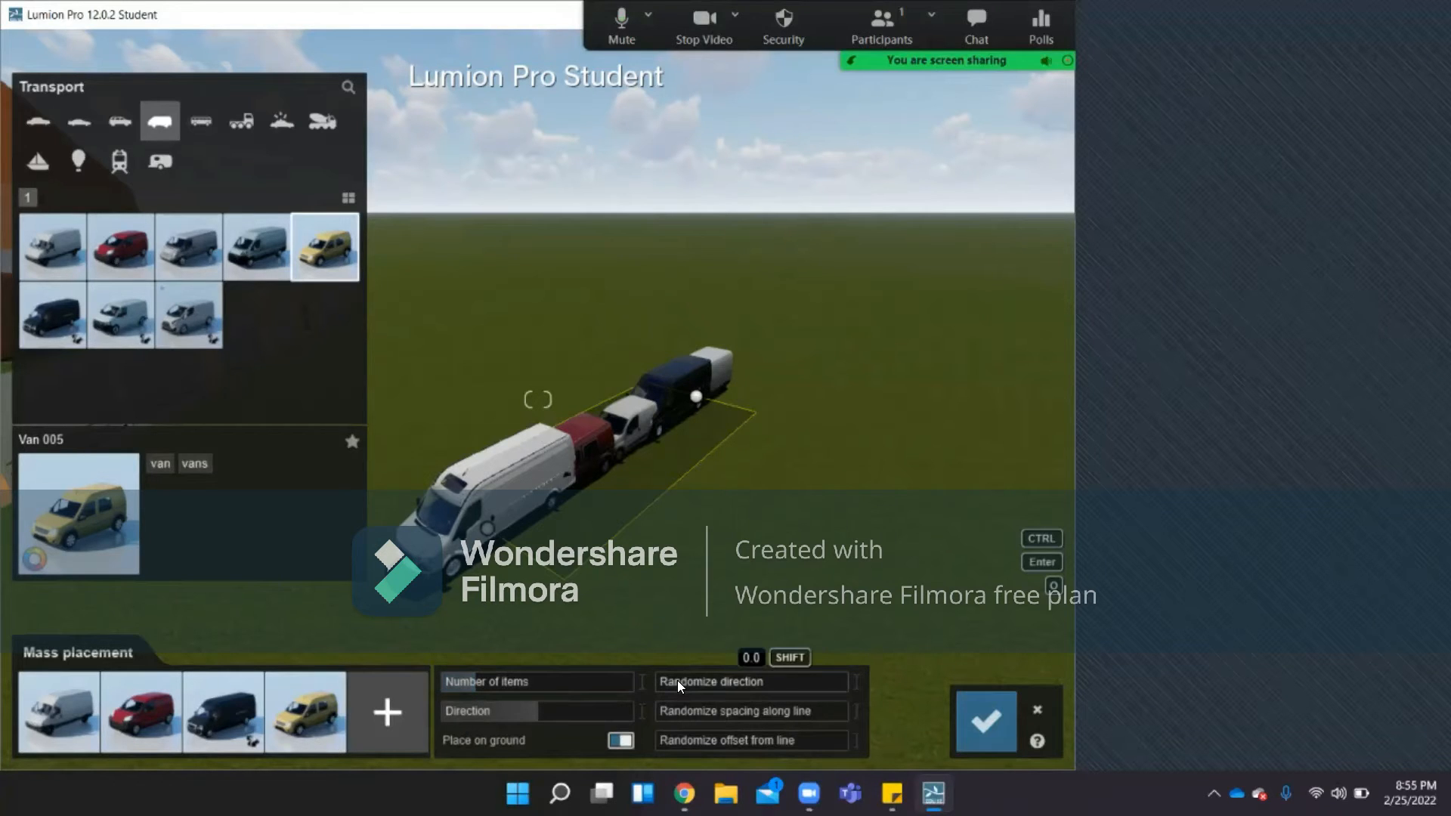
mouse_move(734, 739)
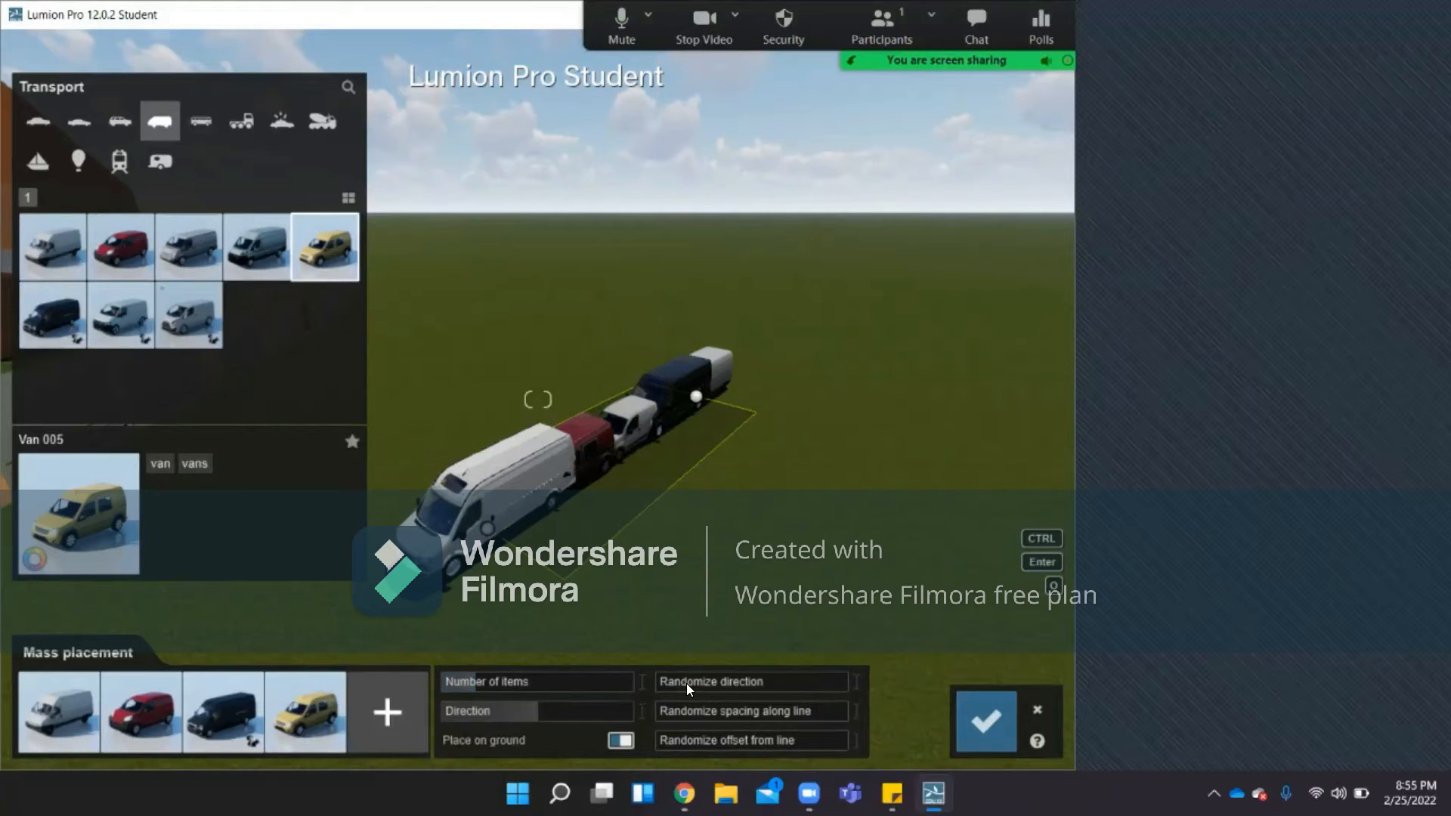
click(752, 683)
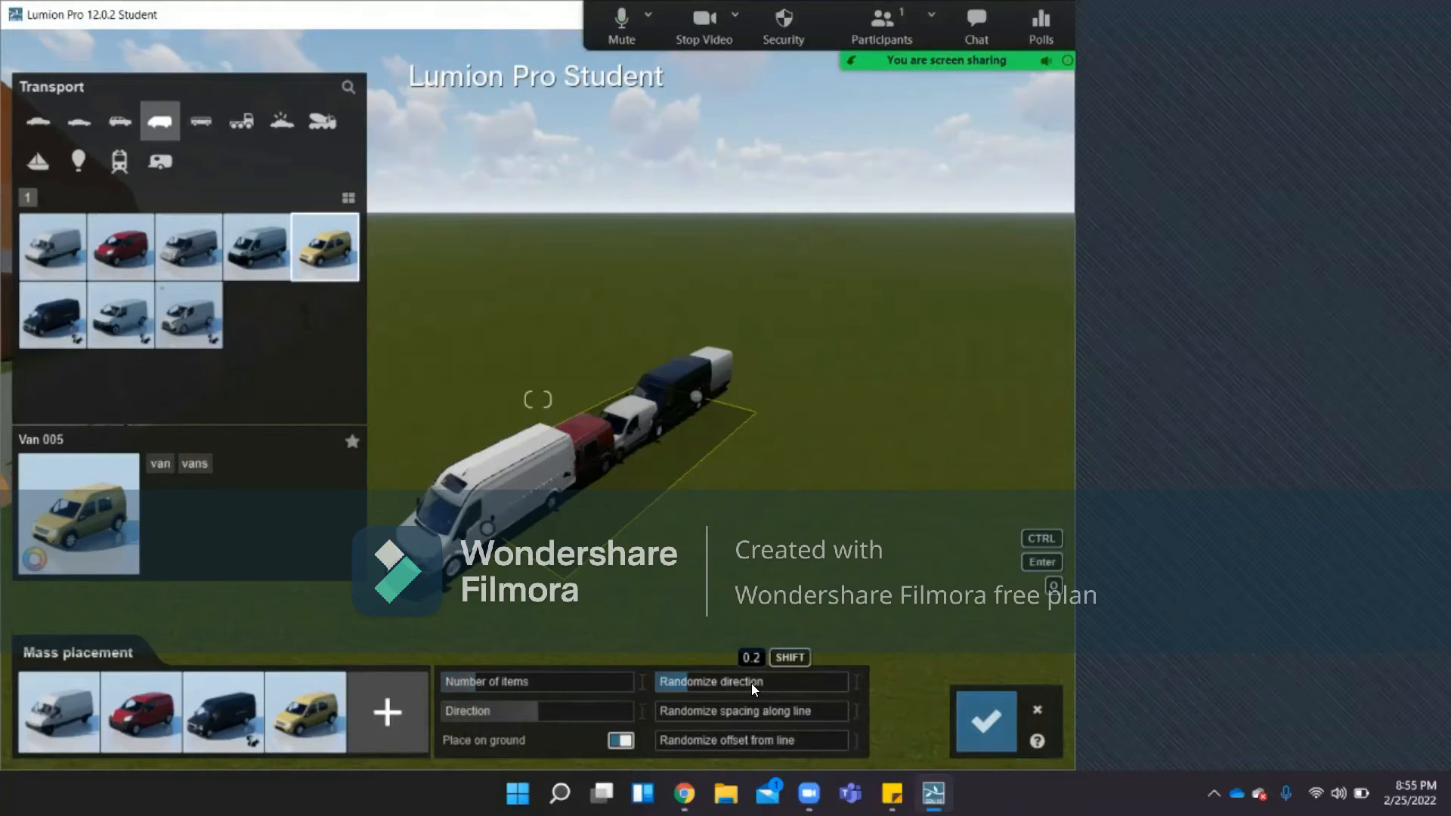
mouse_move(665, 714)
click(741, 711)
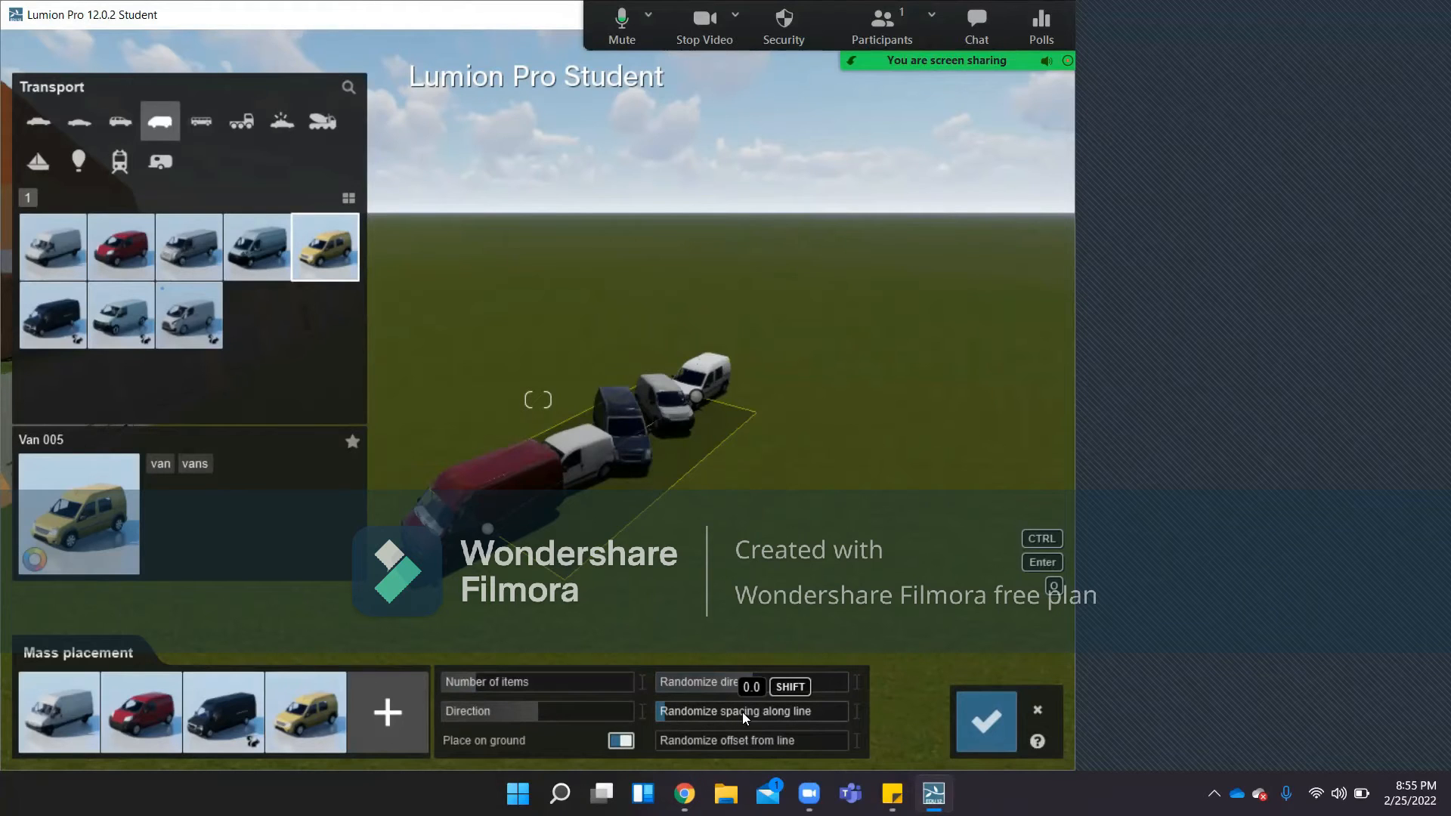
click(758, 712)
Randomize the vans' offset from the line to 1.6 and finish the mass placement.
mouse_move(522, 709)
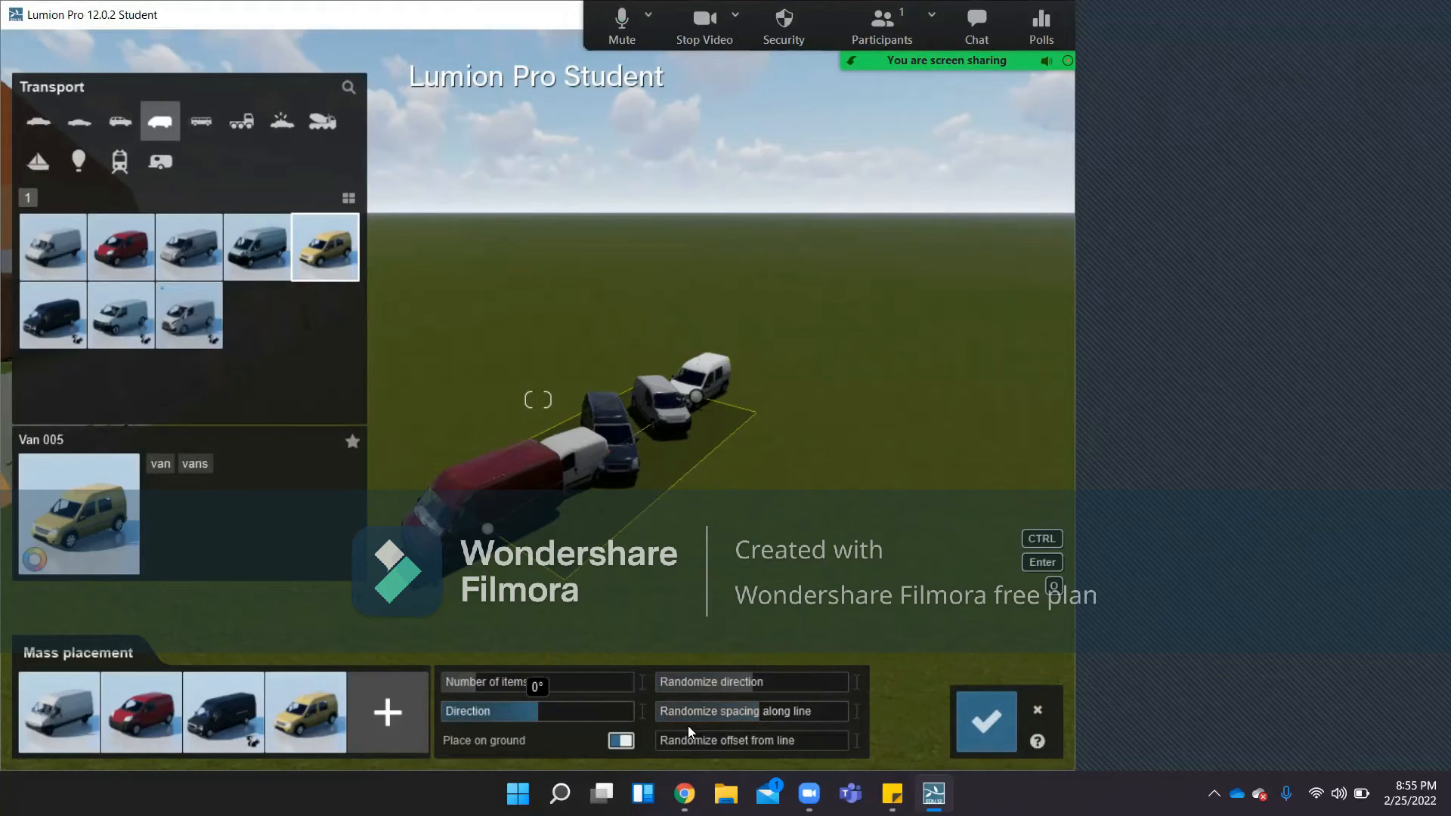
mouse_move(709, 740)
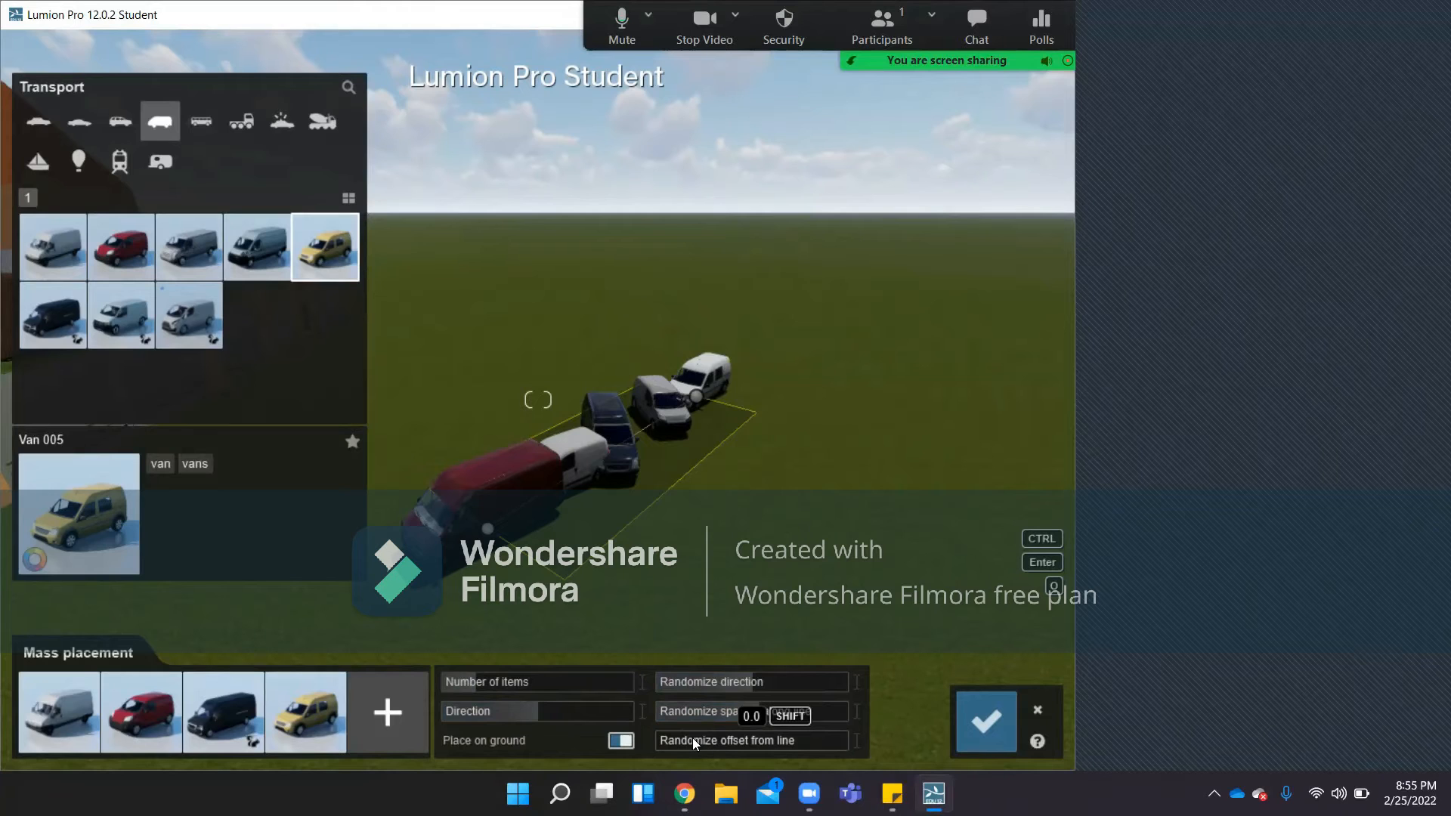
click(767, 740)
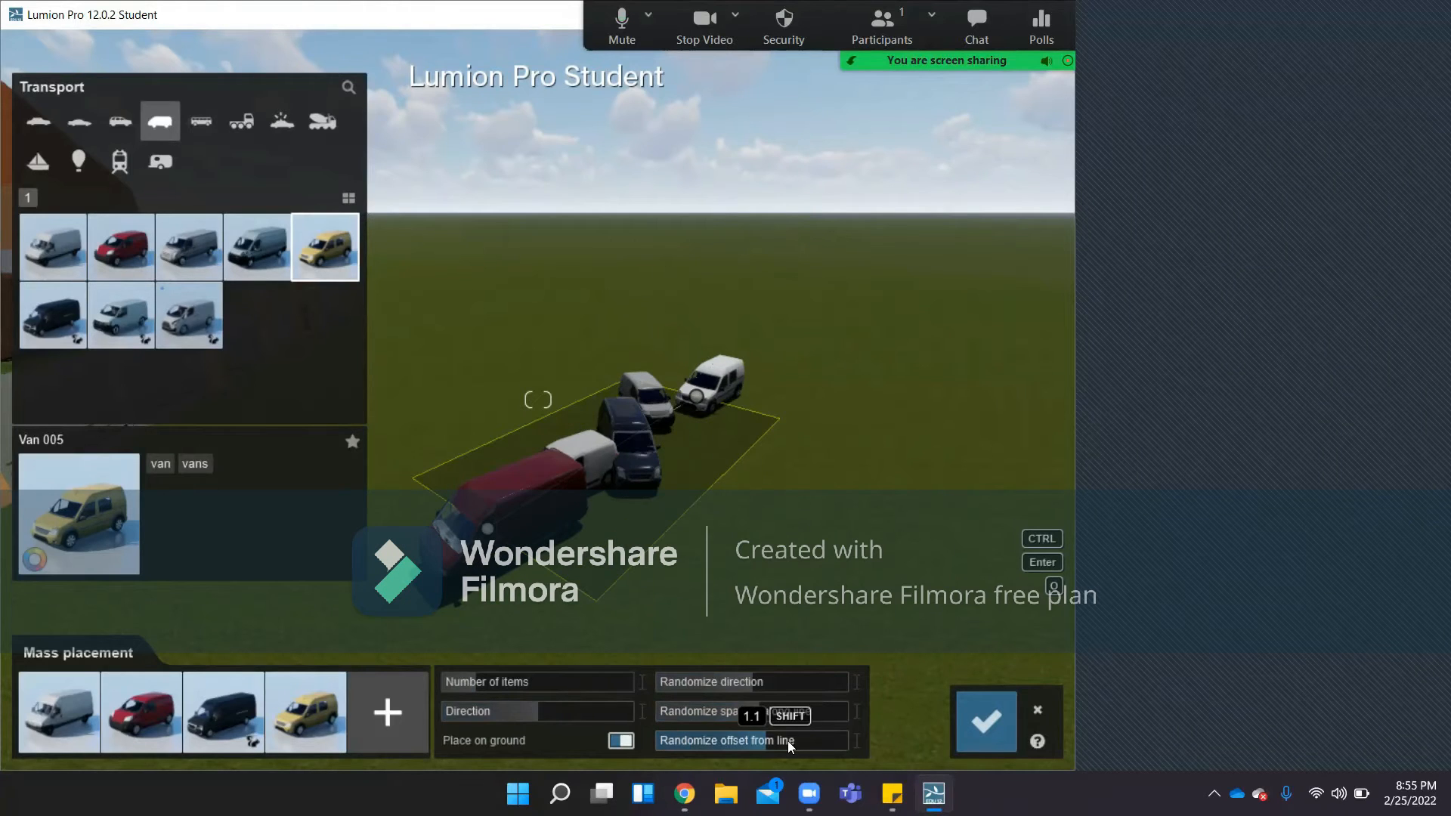
click(792, 740)
click(808, 740)
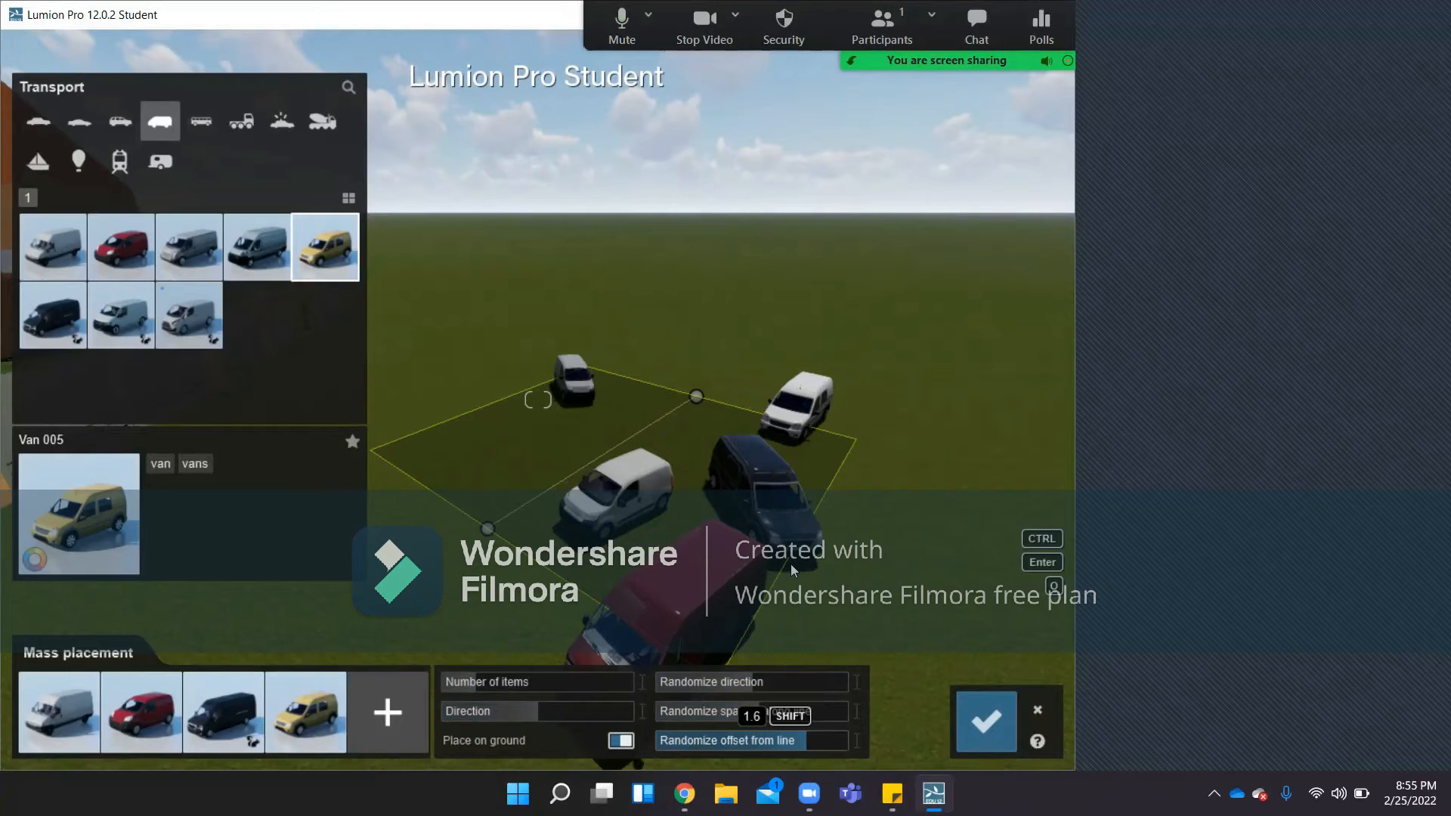
click(979, 727)
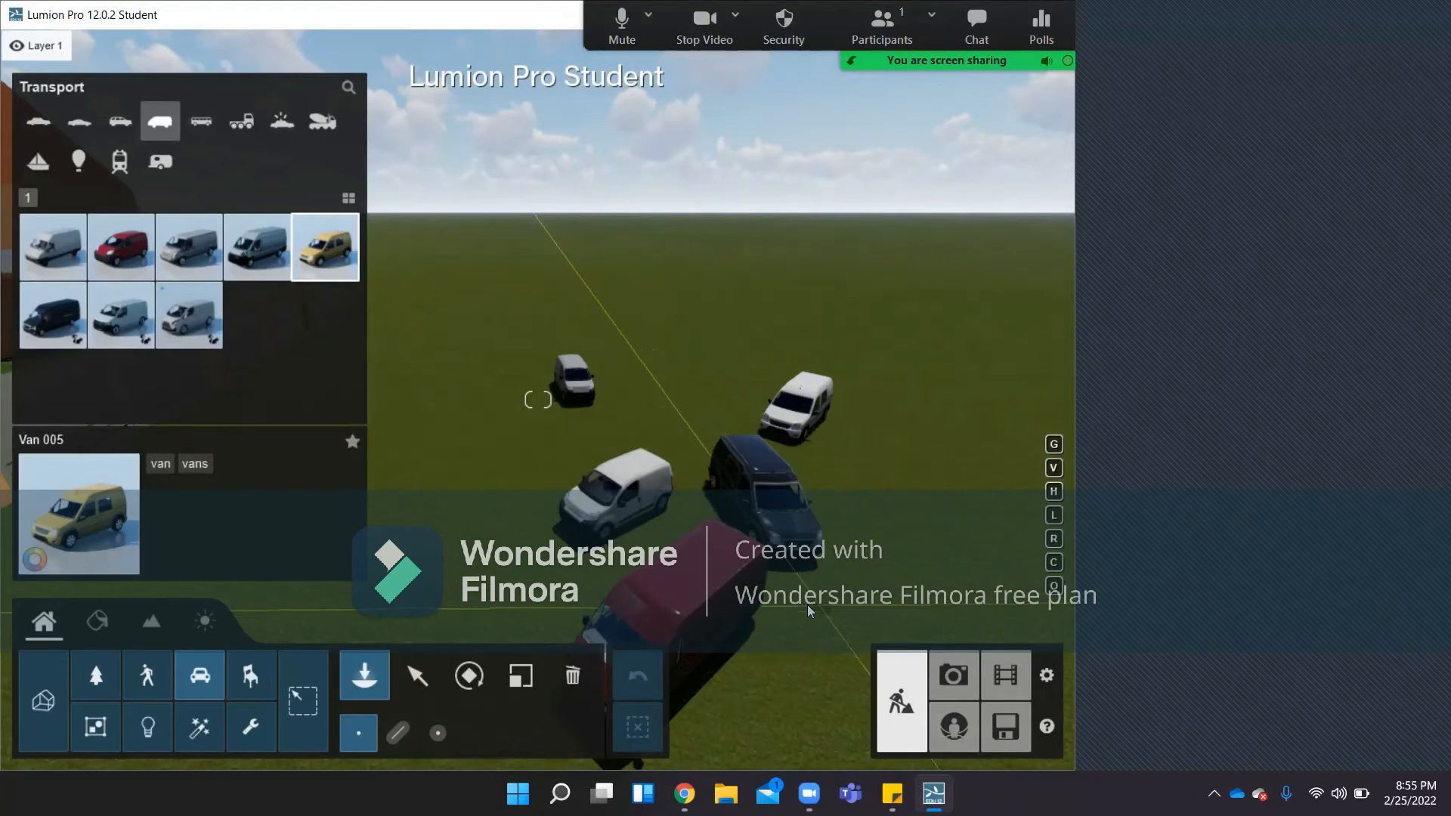
Select individual vans and move the farthest one on the fence side slightly nearer to the fence.
click(417, 675)
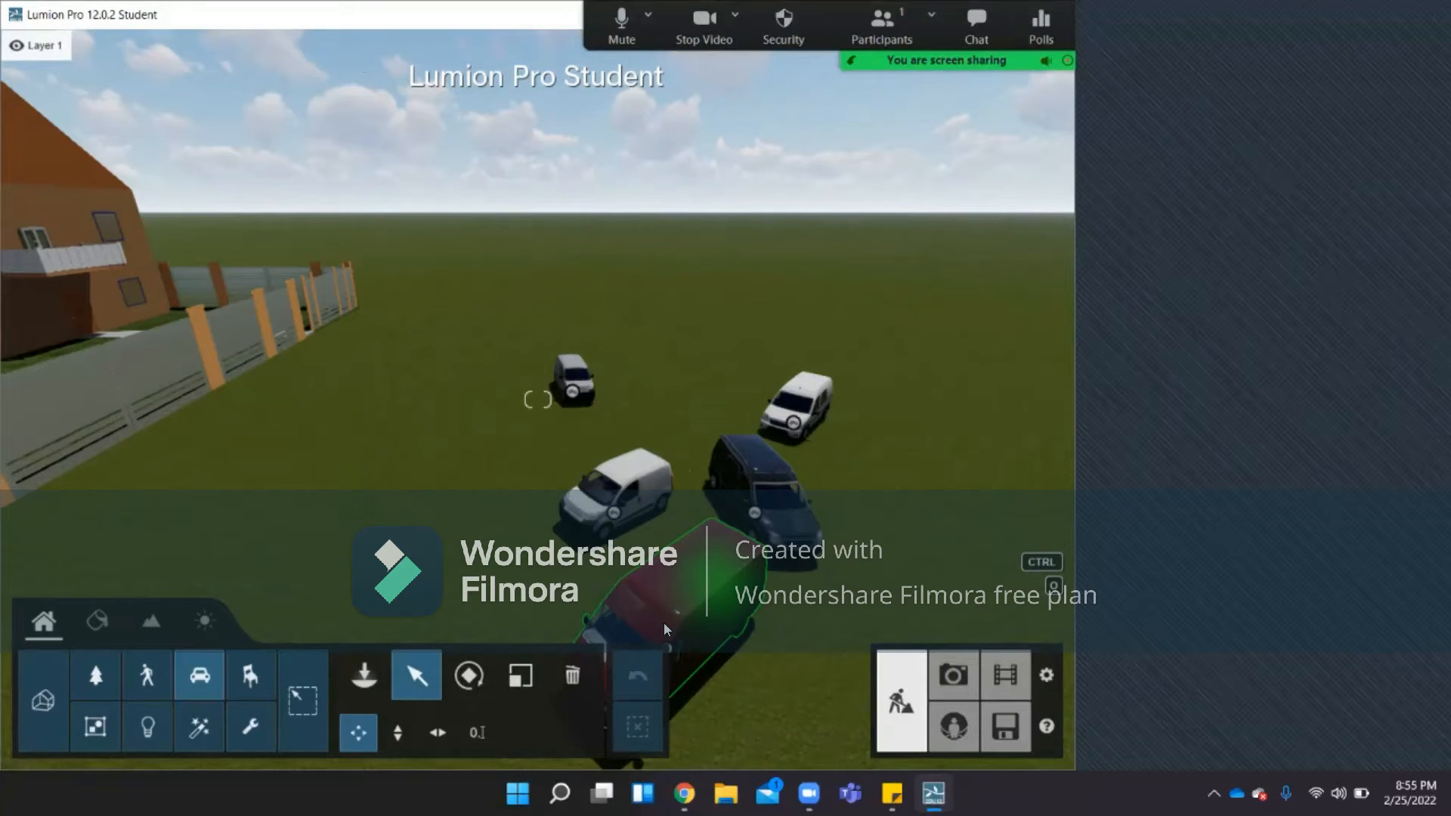
click(611, 499)
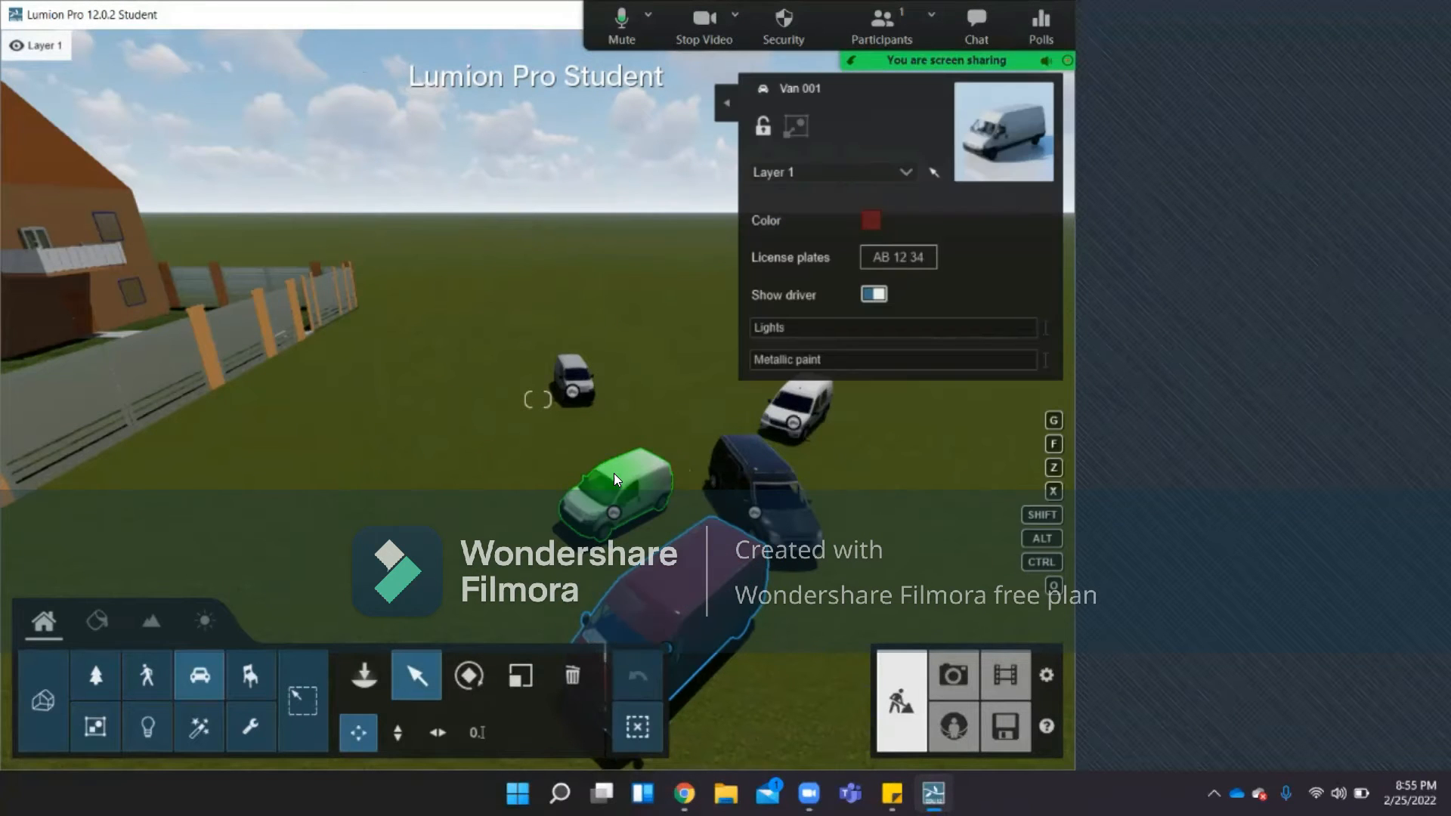
click(799, 408)
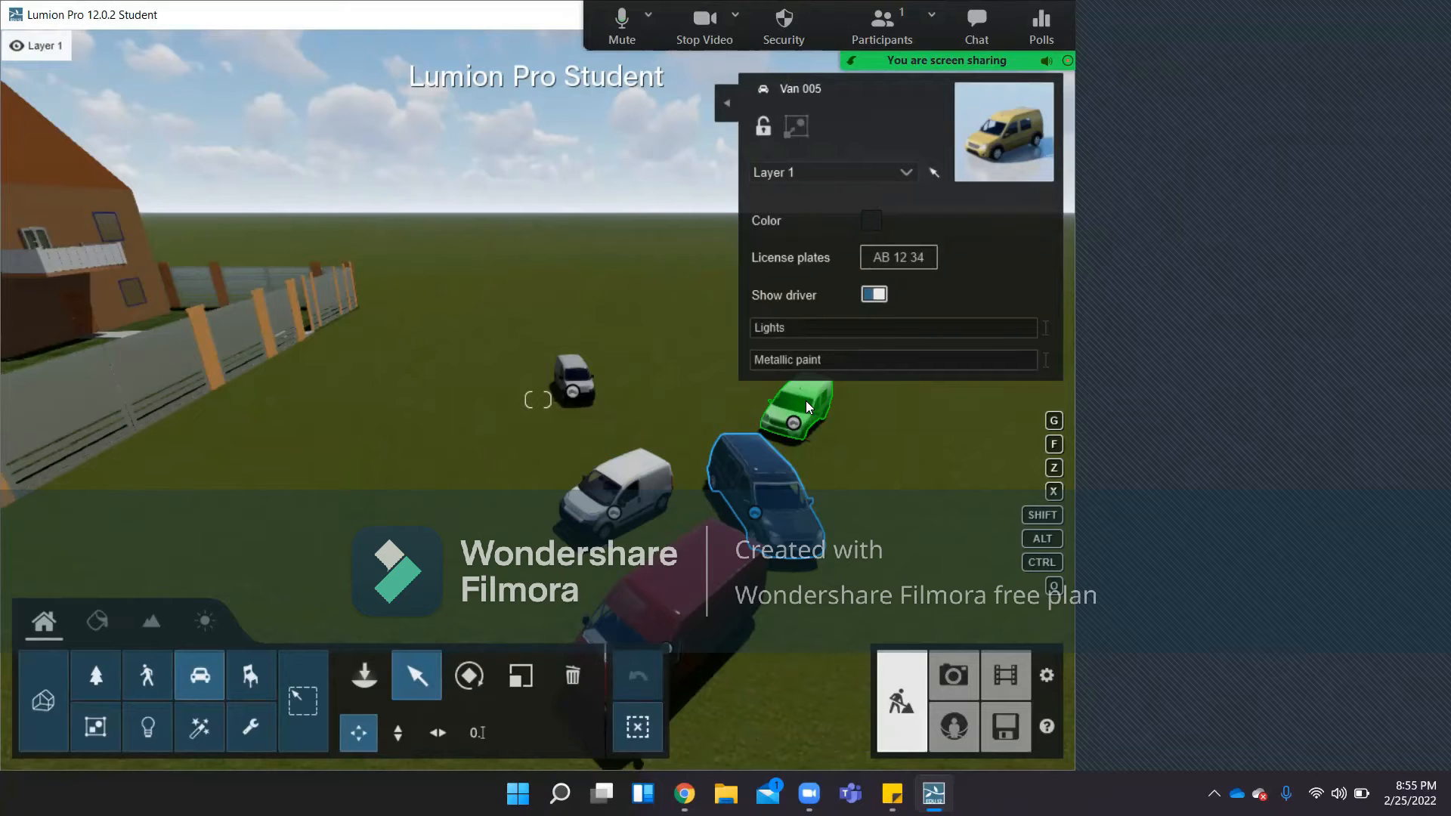
click(574, 373)
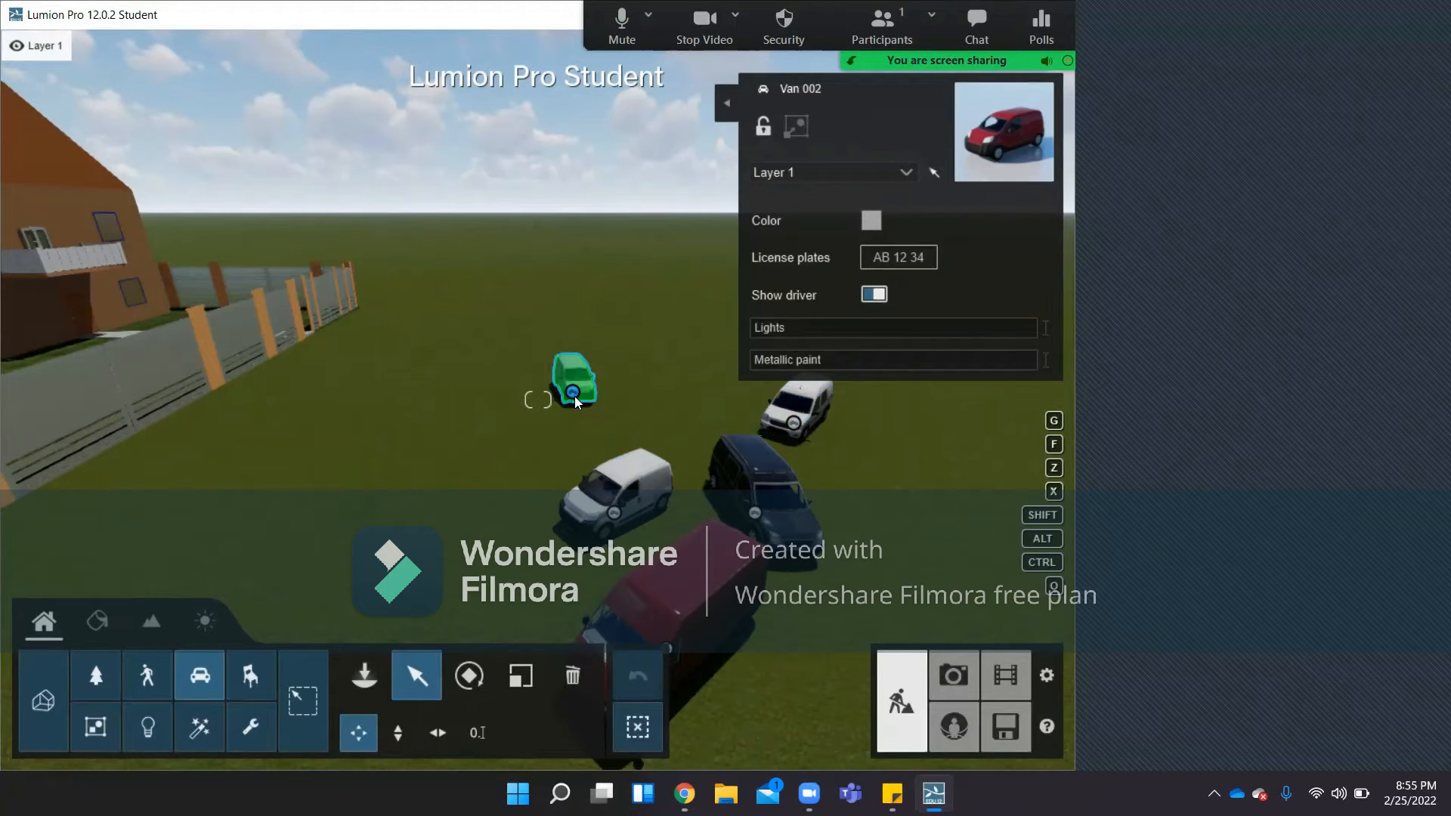
mouse_move(530, 408)
mouse_down()
mouse_move(624, 423)
mouse_move(581, 351)
mouse_move(559, 405)
mouse_move(603, 361)
mouse_move(523, 426)
mouse_move(550, 419)
mouse_up()
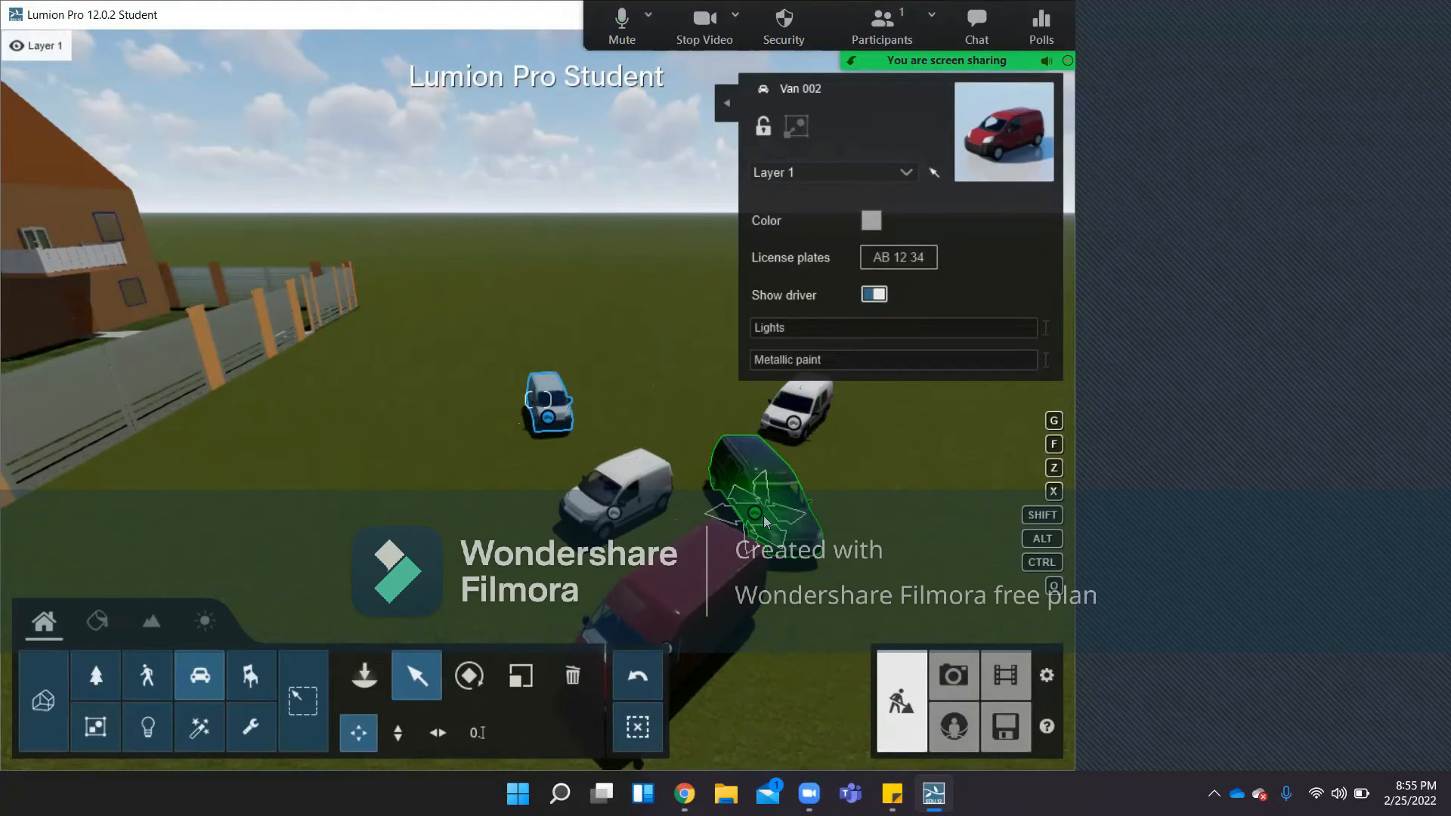
Select all five vans together and combine them into one group.
right_drag(792, 563, 770, 551)
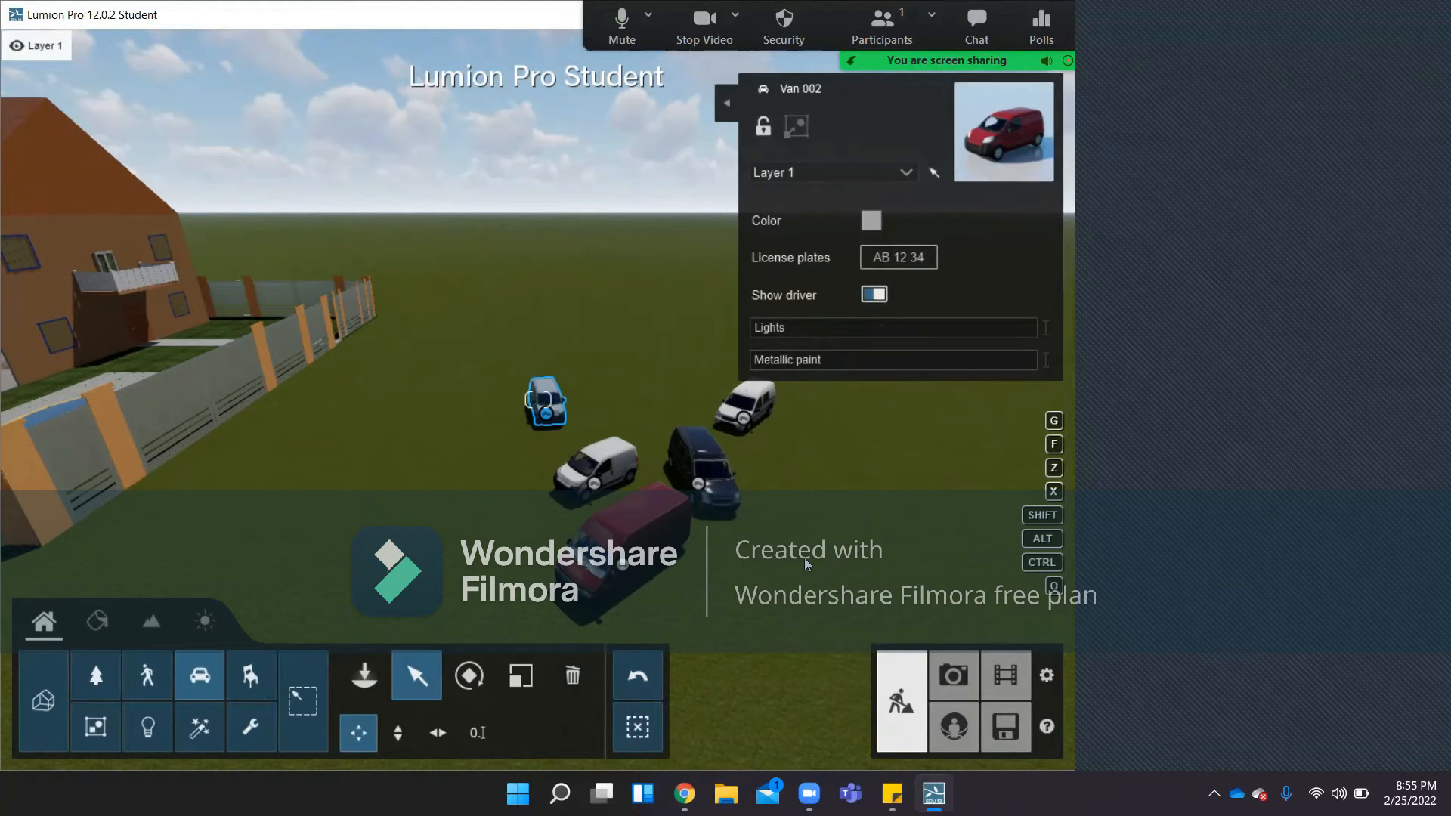
key(ctrl)
ctrl+drag(789, 601, 479, 337)
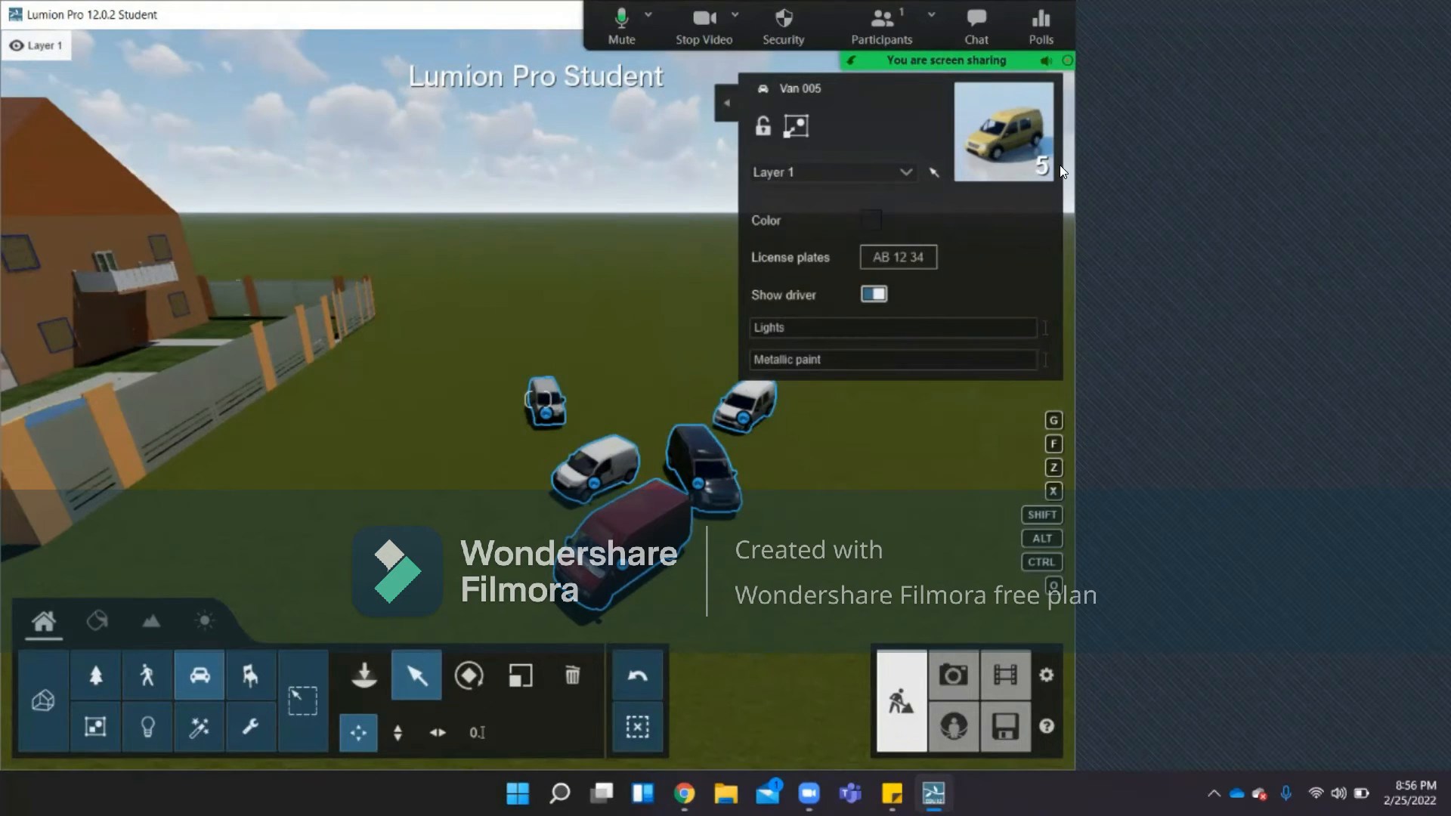
click(799, 132)
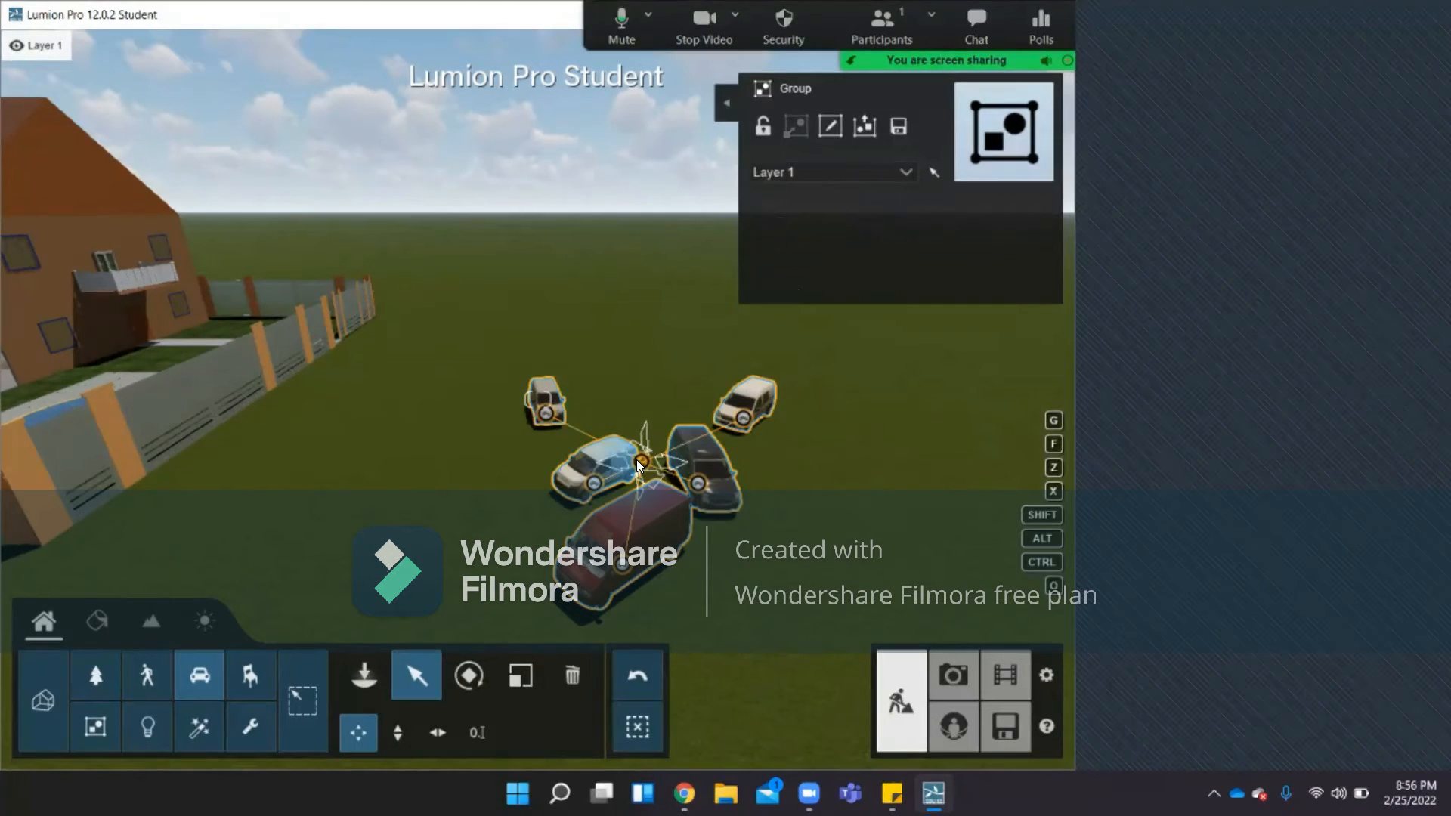
Move the van group a short way back and horizontally away from the fence across the grass.
mouse_move(640, 462)
mouse_down()
mouse_move(647, 347)
mouse_move(654, 456)
mouse_move(573, 517)
mouse_move(563, 500)
mouse_move(644, 448)
mouse_up()
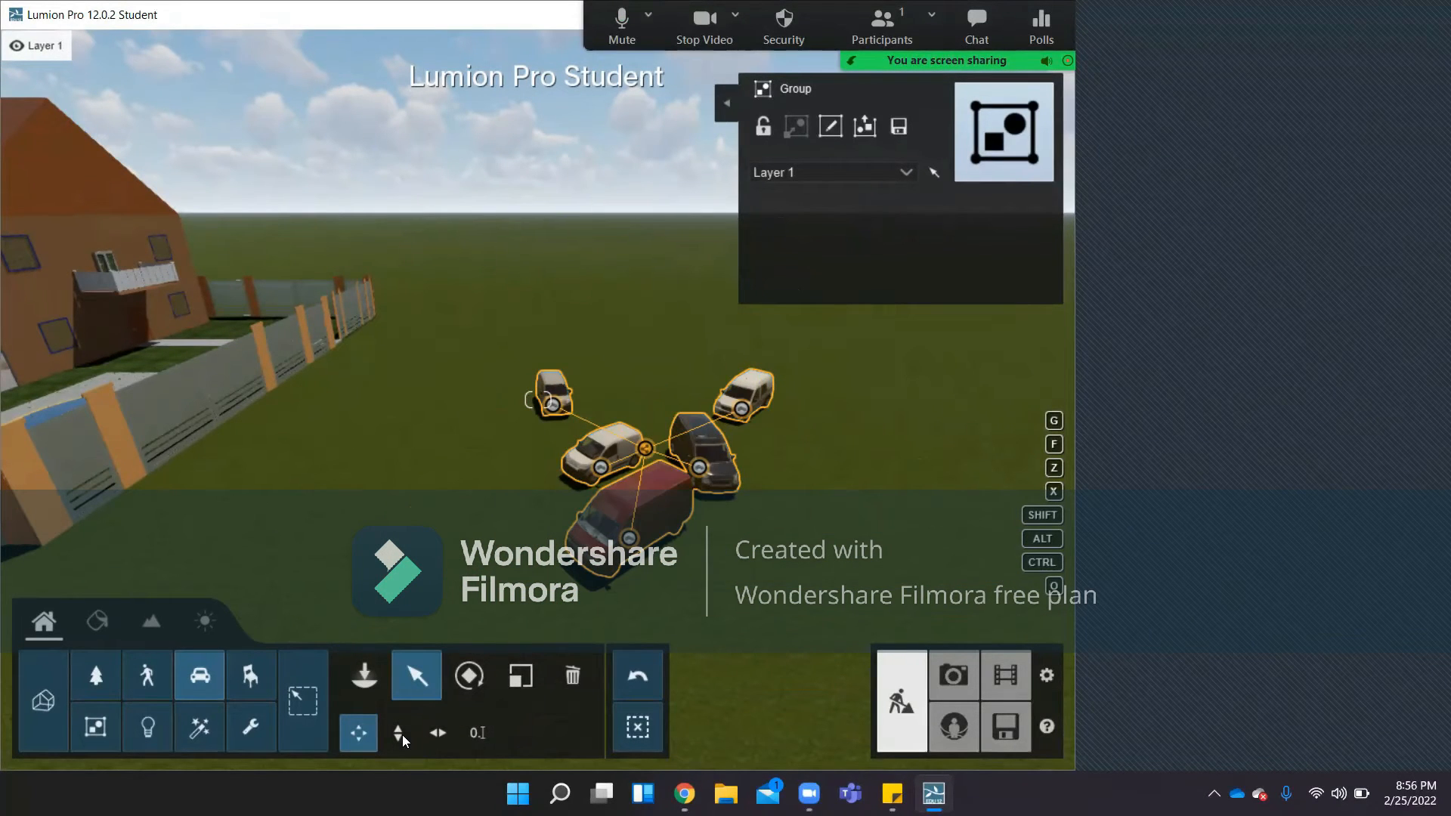
click(399, 733)
drag(645, 448, 801, 451)
click(436, 731)
Rotate the van group around its centre so the large red van ends on the side away from the fence.
click(470, 675)
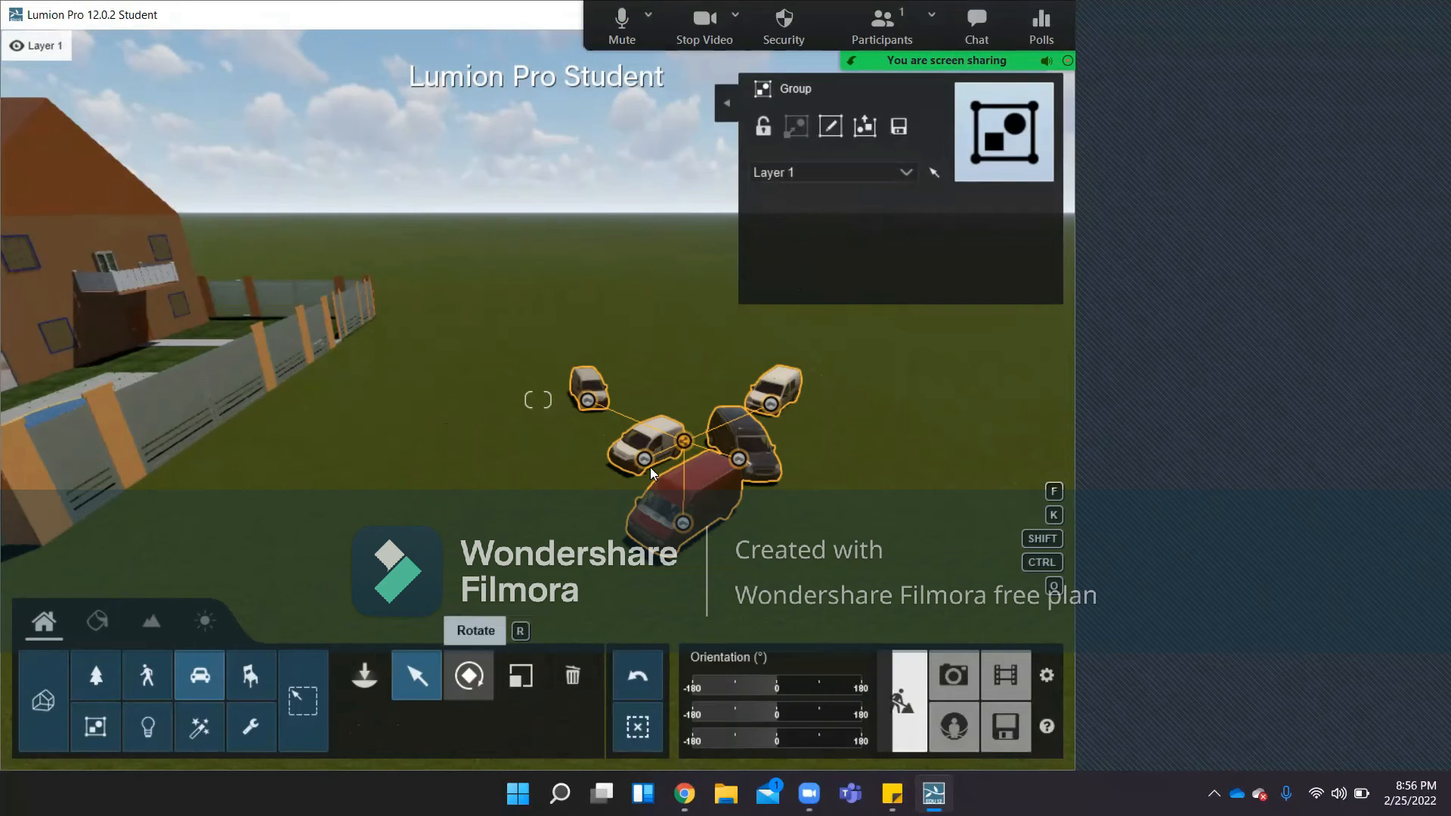
drag(683, 440, 831, 466)
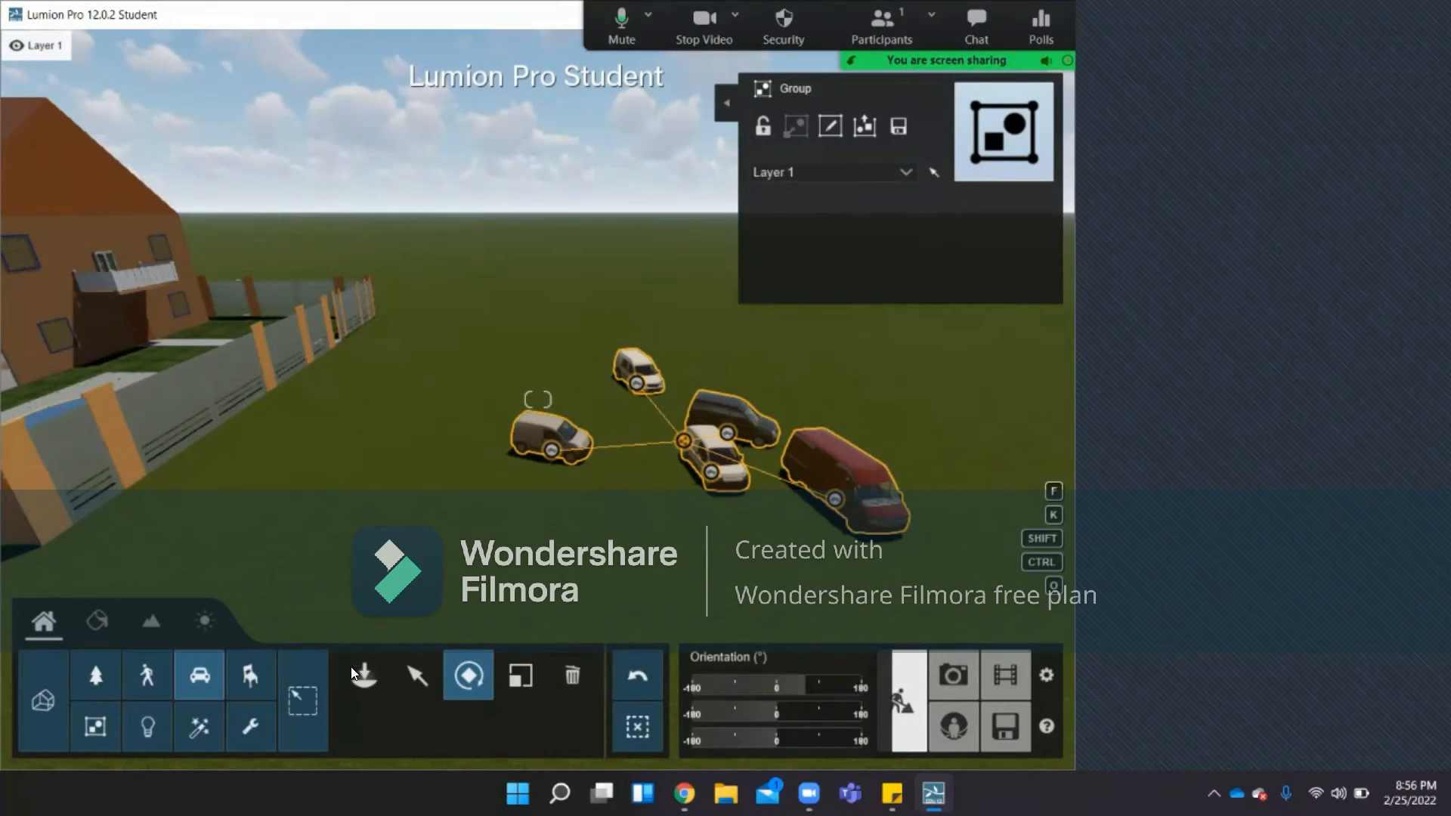
click(427, 676)
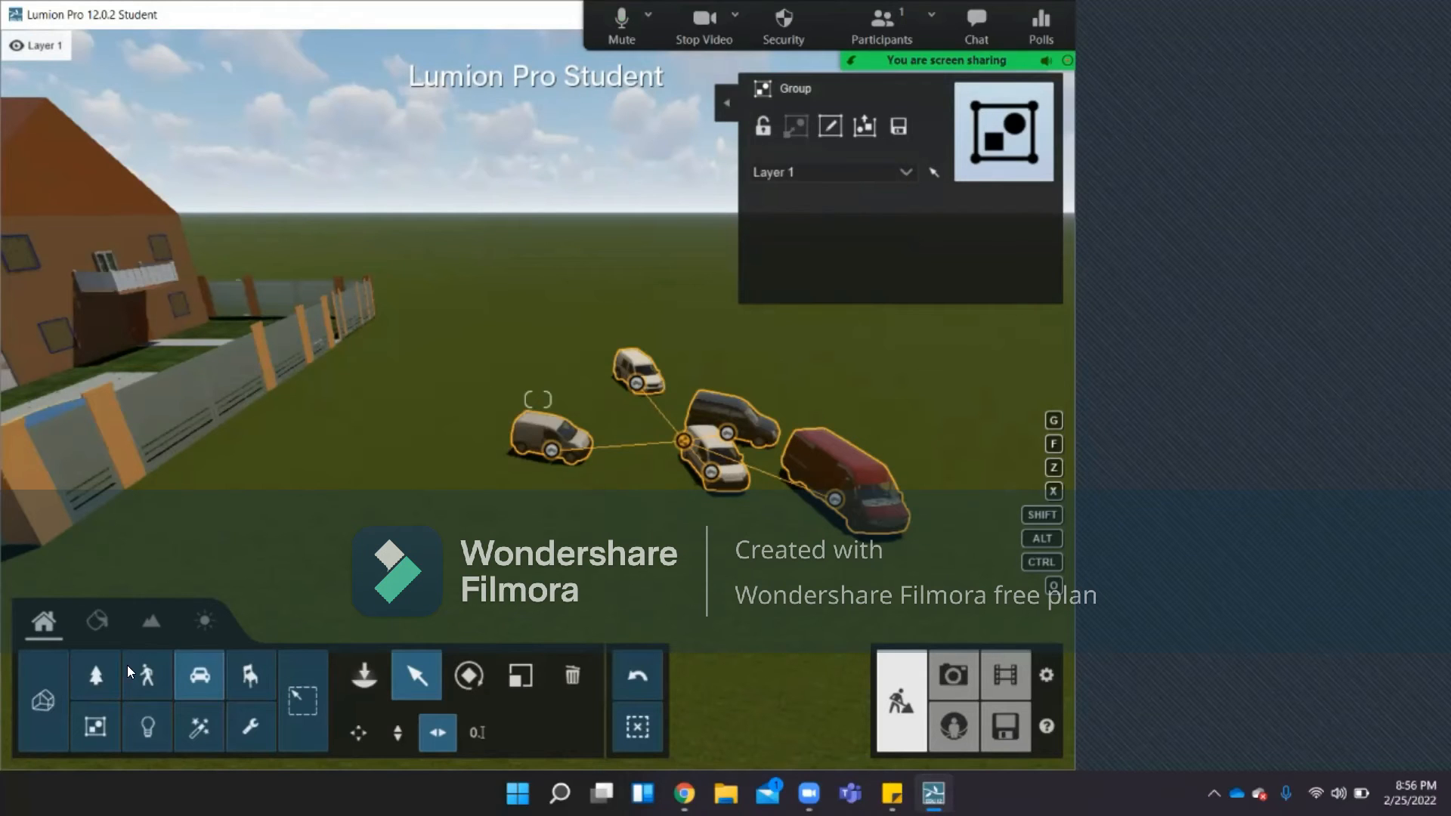
Restrict selection to imported models and select the house instead of the van group.
click(153, 672)
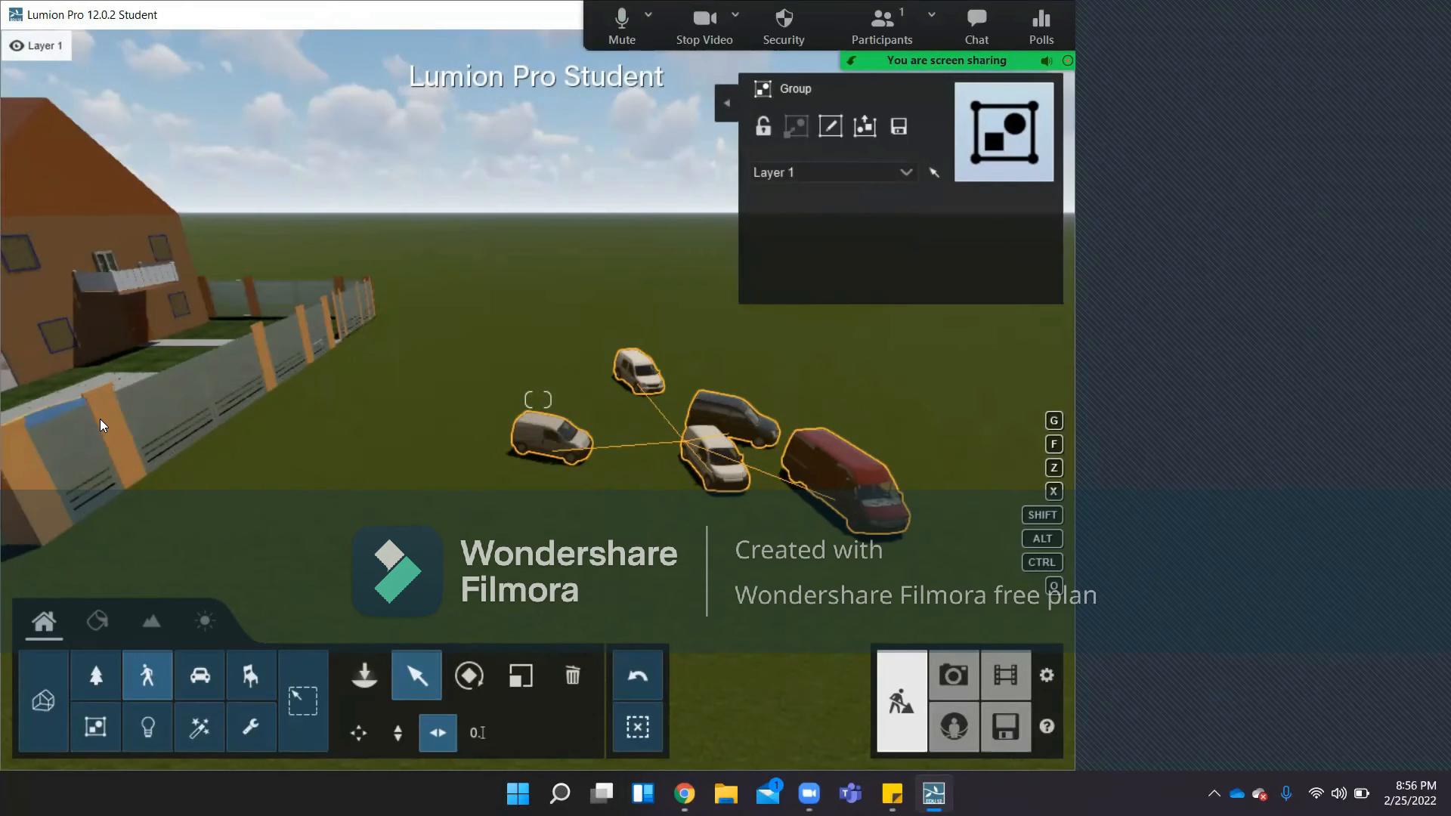
click(60, 718)
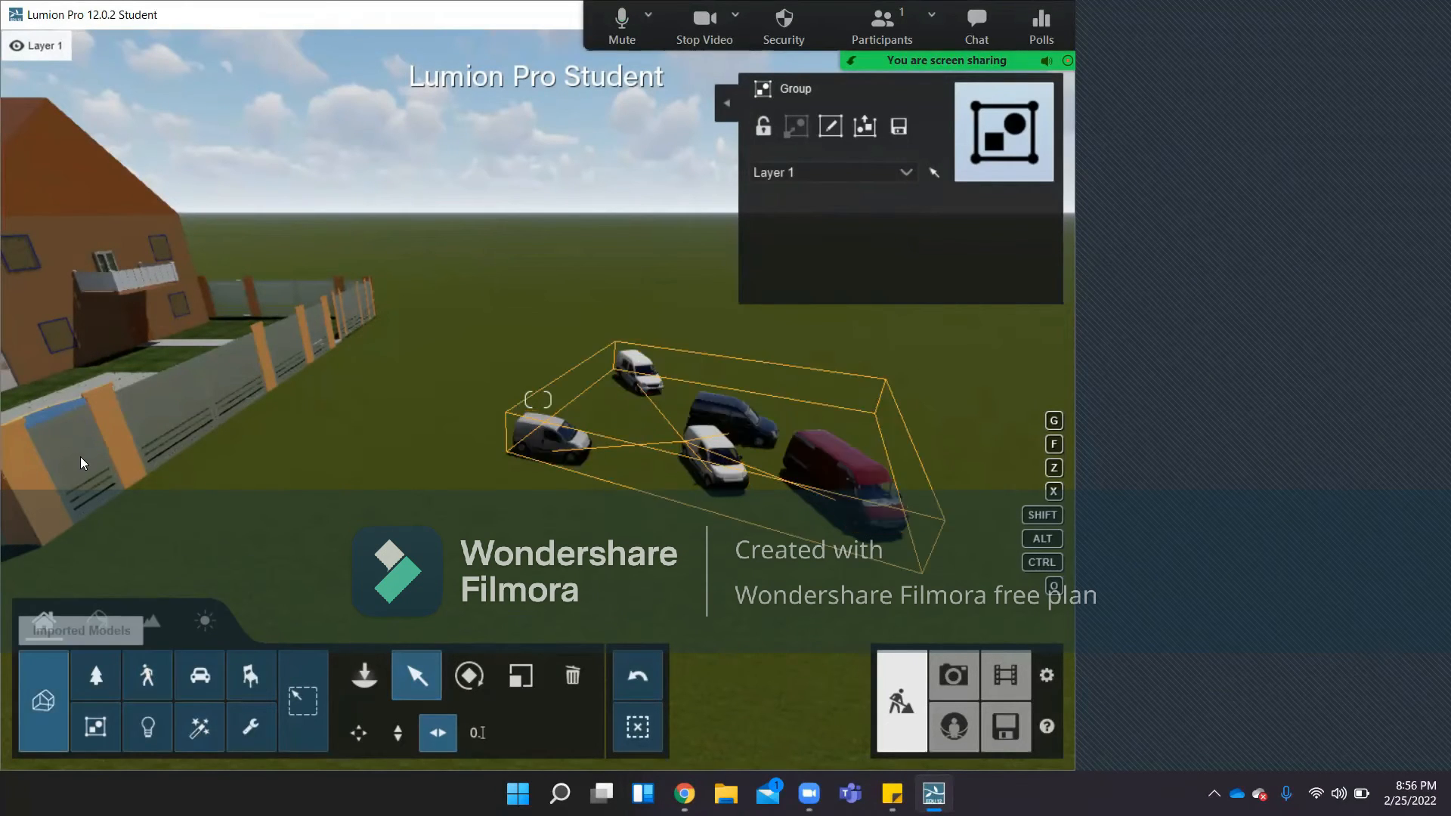
click(84, 467)
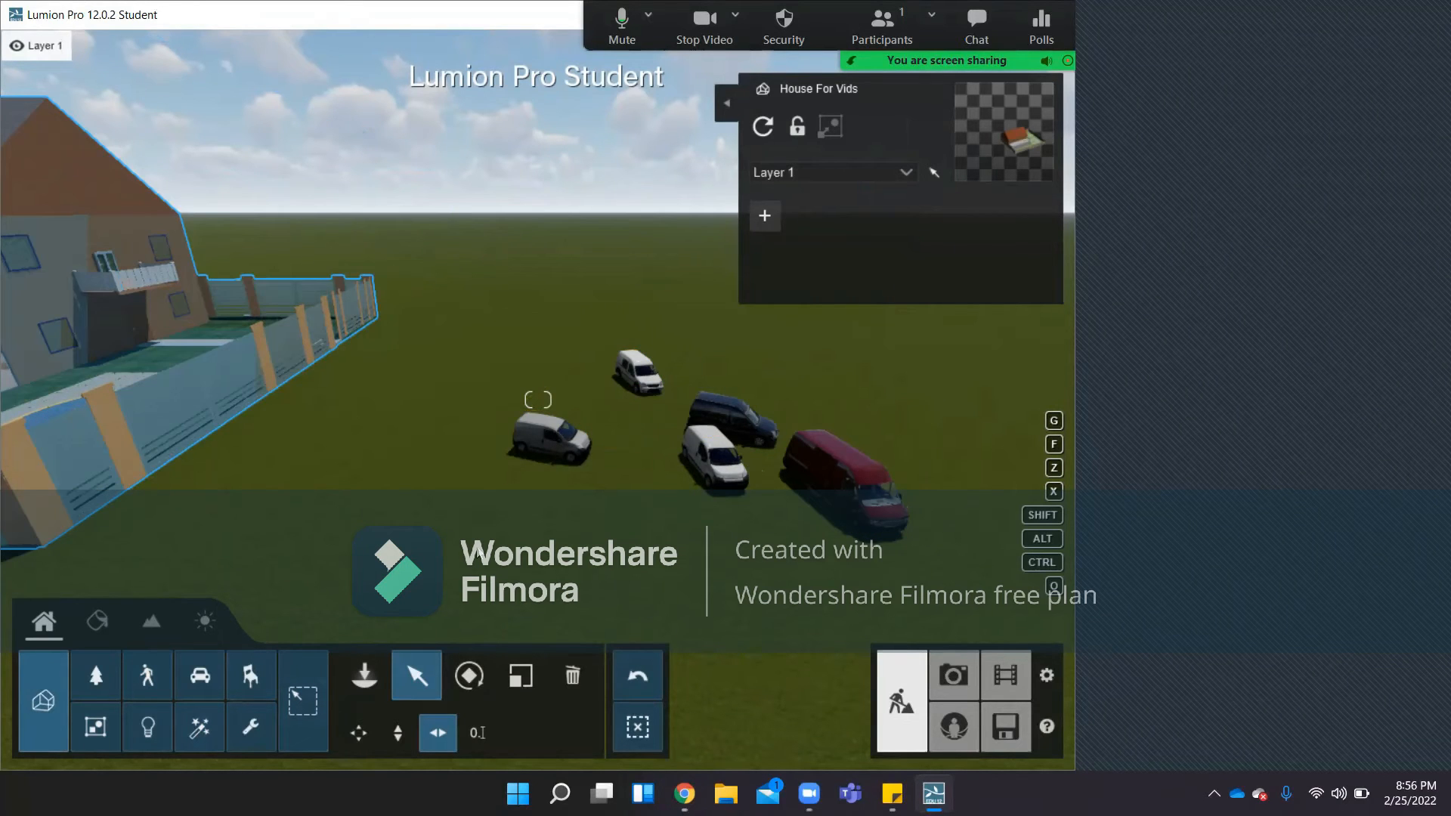
Switch the selectable category to groups and move the van group horizontally a short way towards the fence.
click(202, 678)
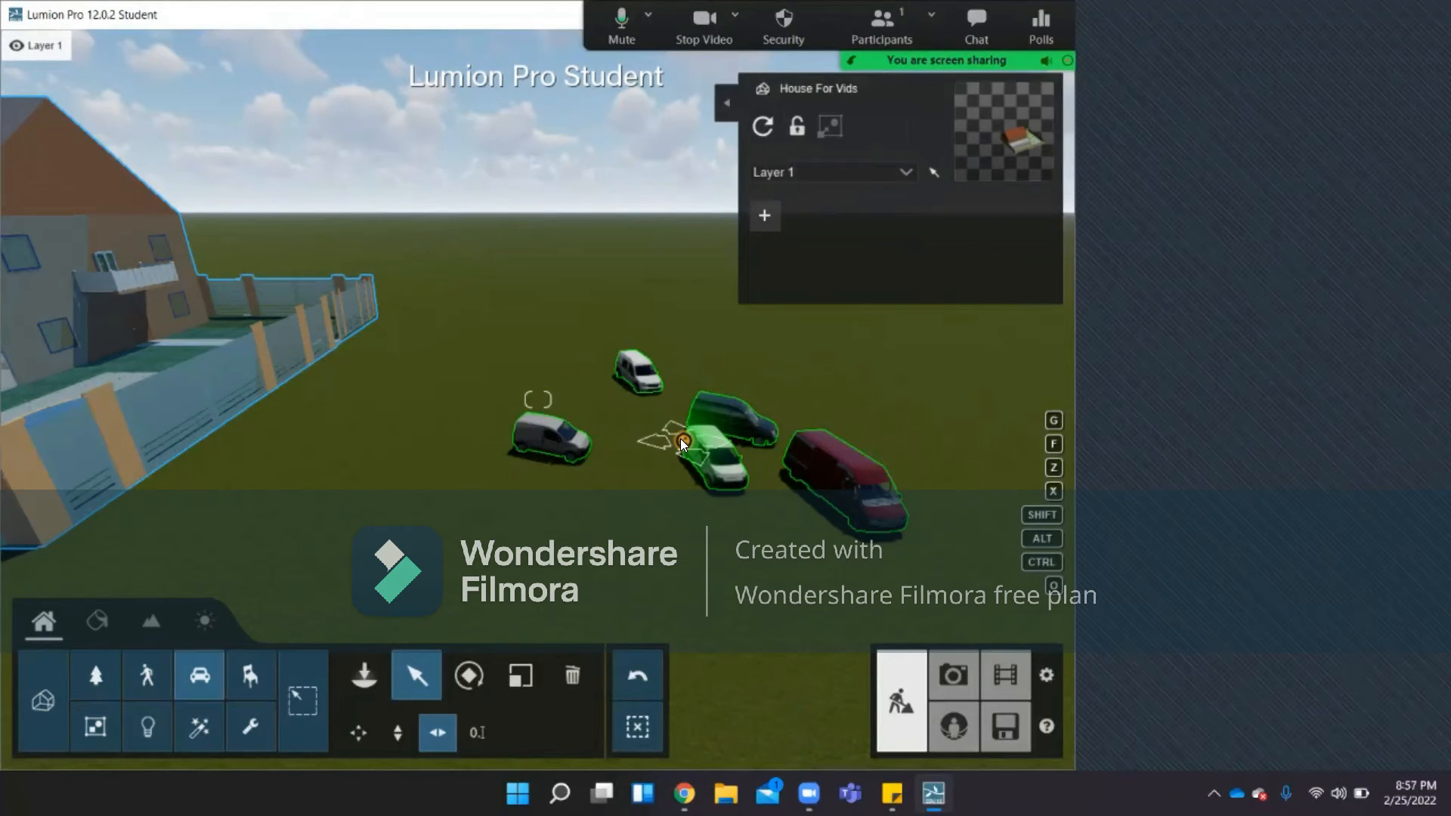
click(88, 723)
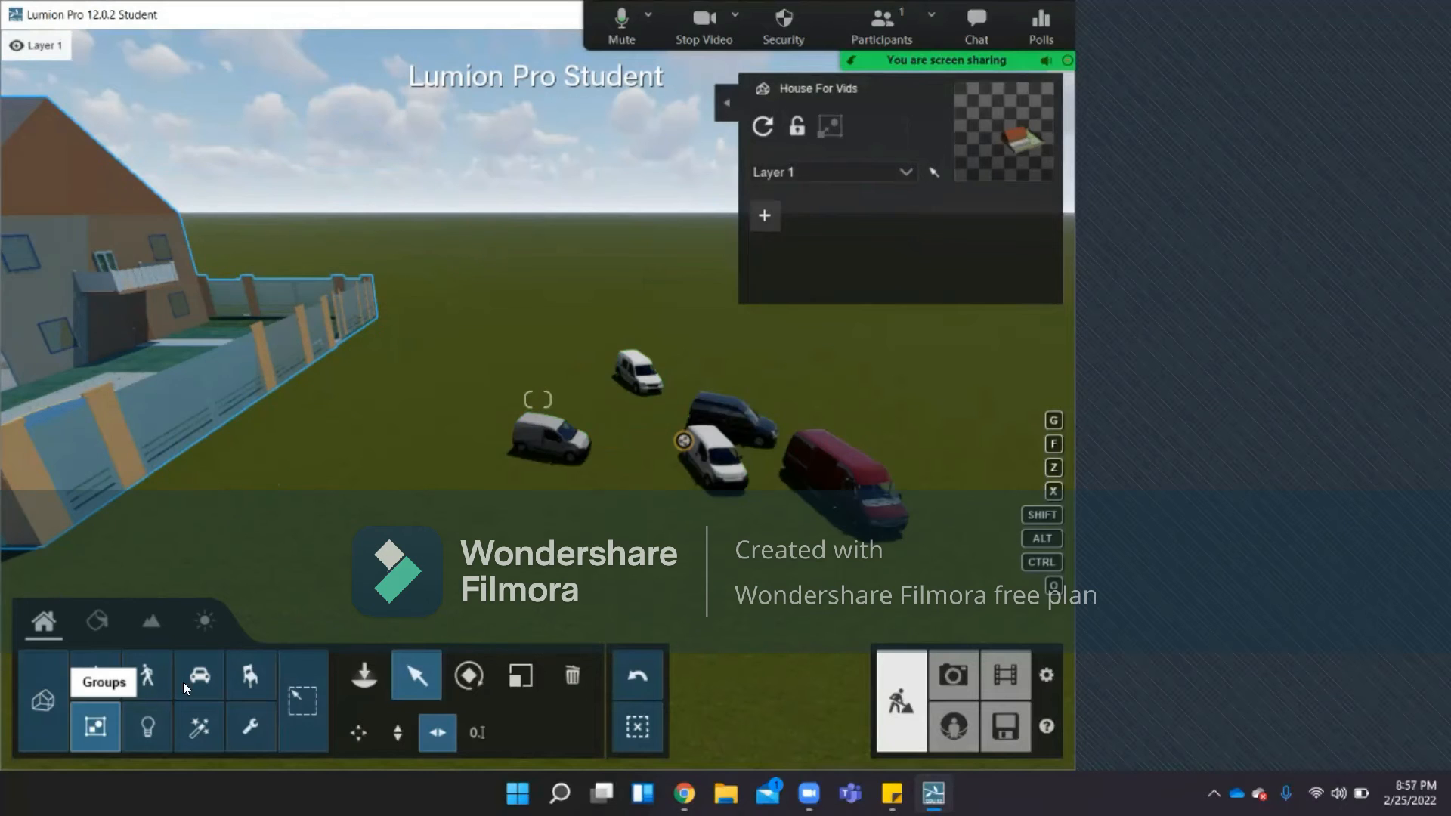
drag(683, 443, 617, 452)
Edit the van group to try deleting its farthest white van, undo that deletion and finish group editing.
click(831, 127)
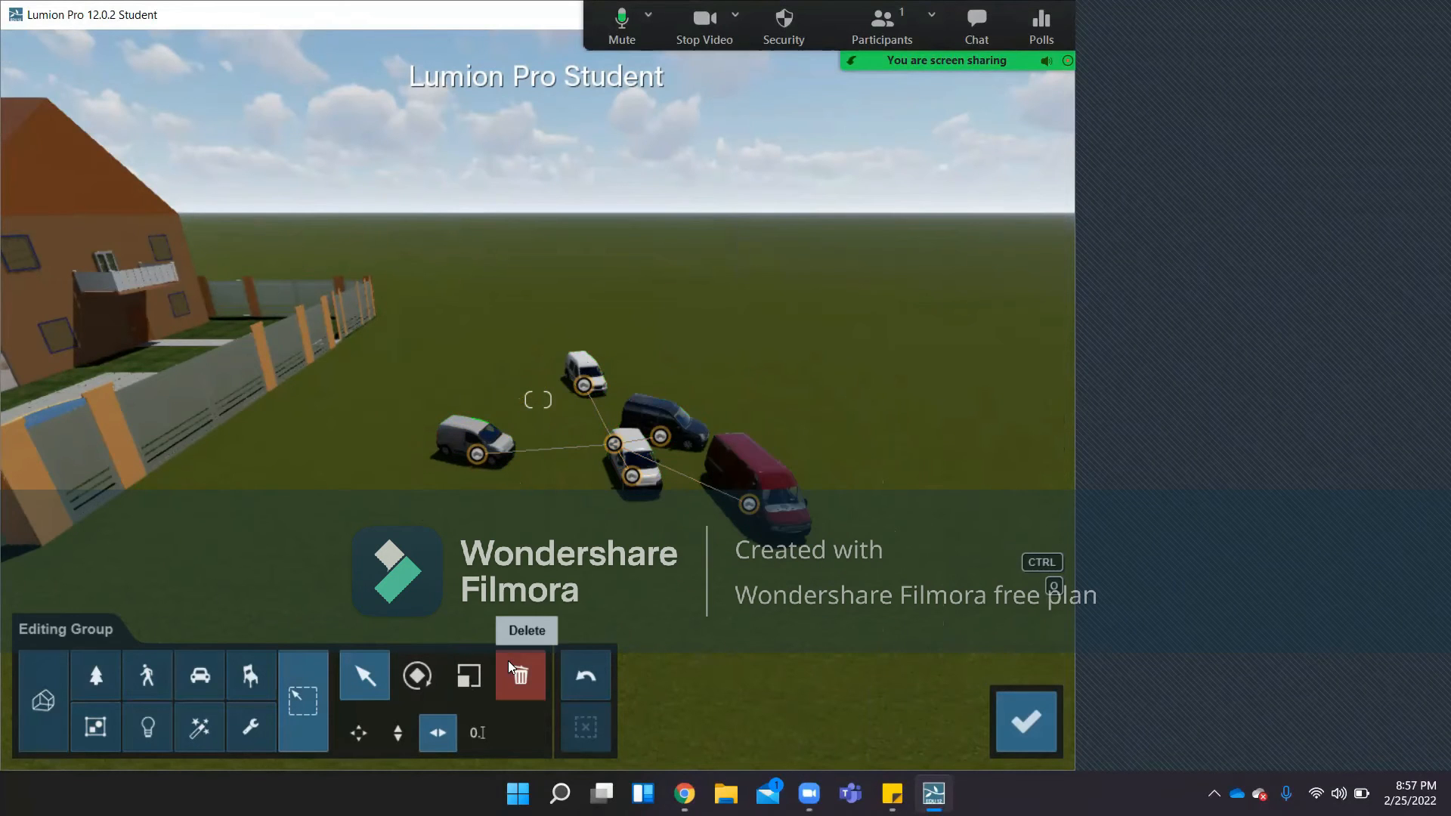
click(521, 675)
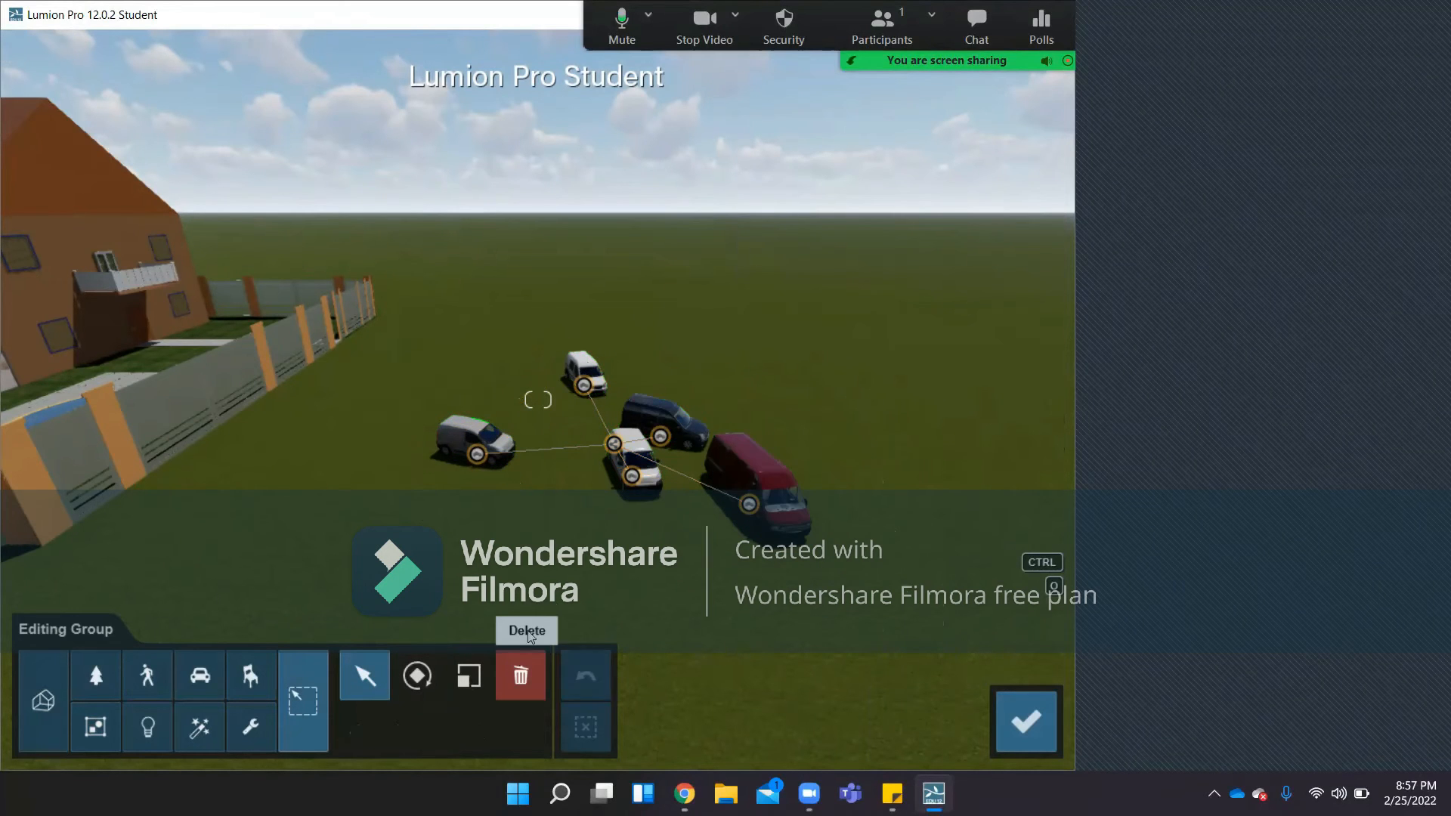
click(584, 387)
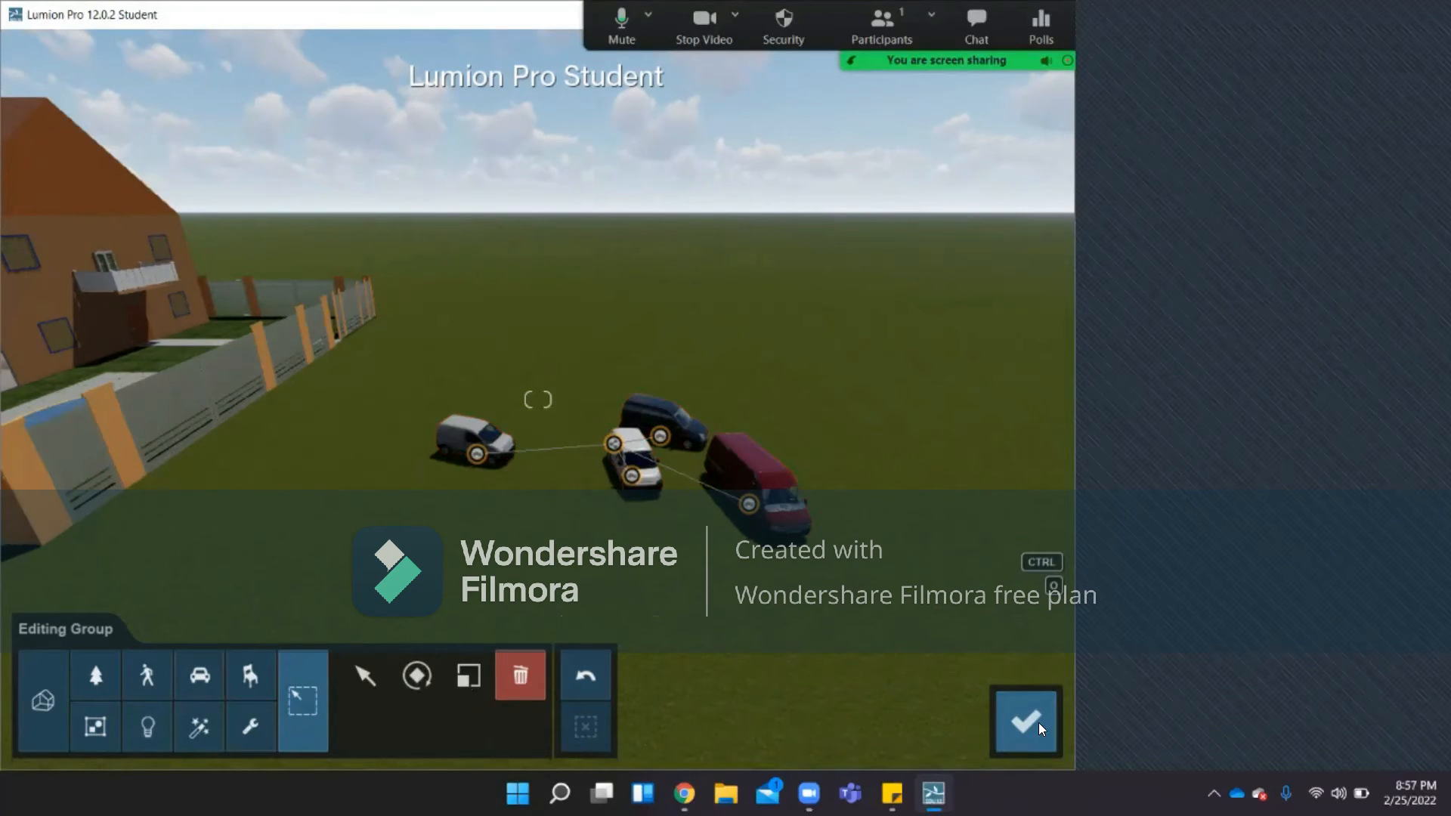
click(599, 679)
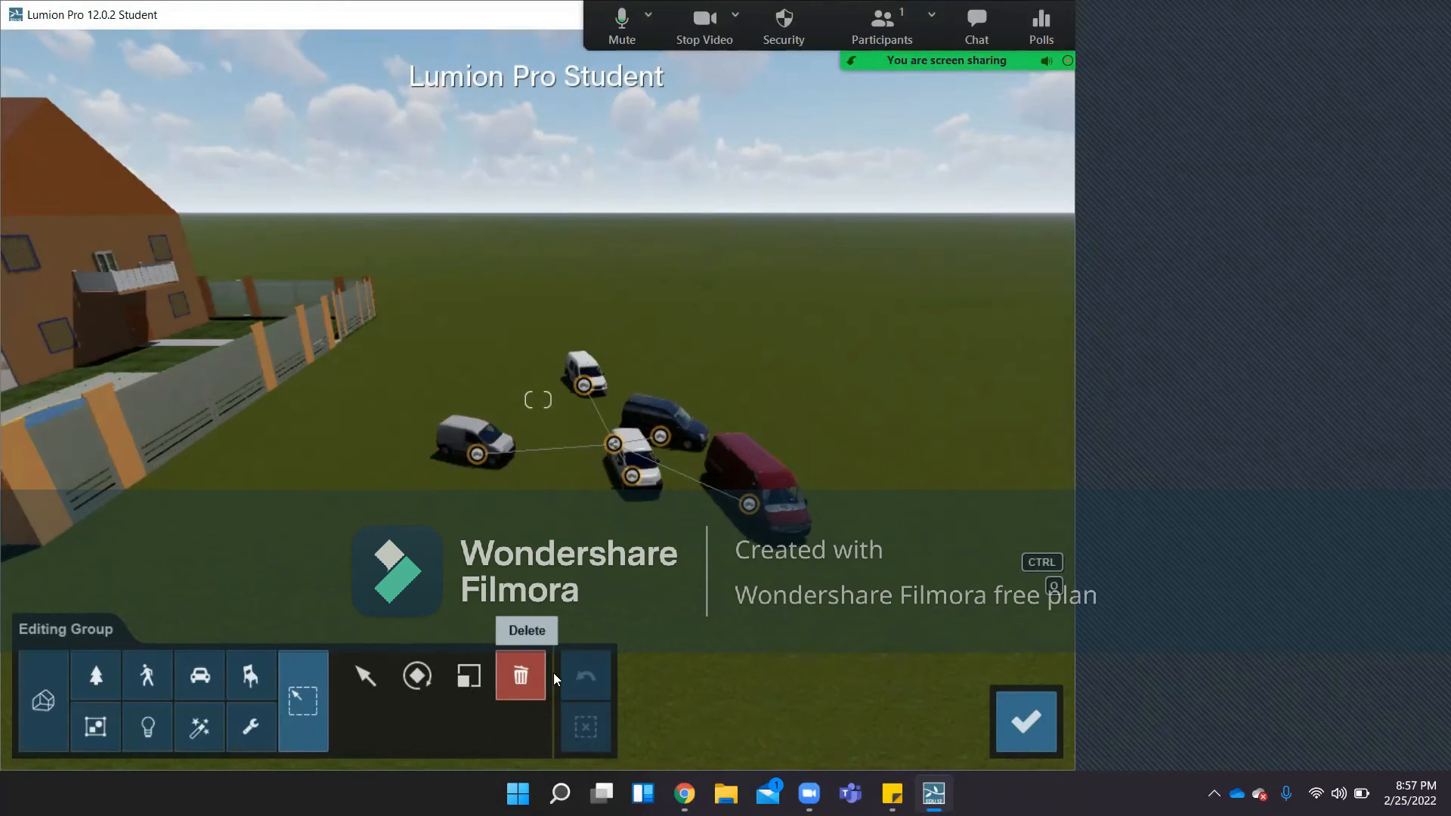
click(1028, 718)
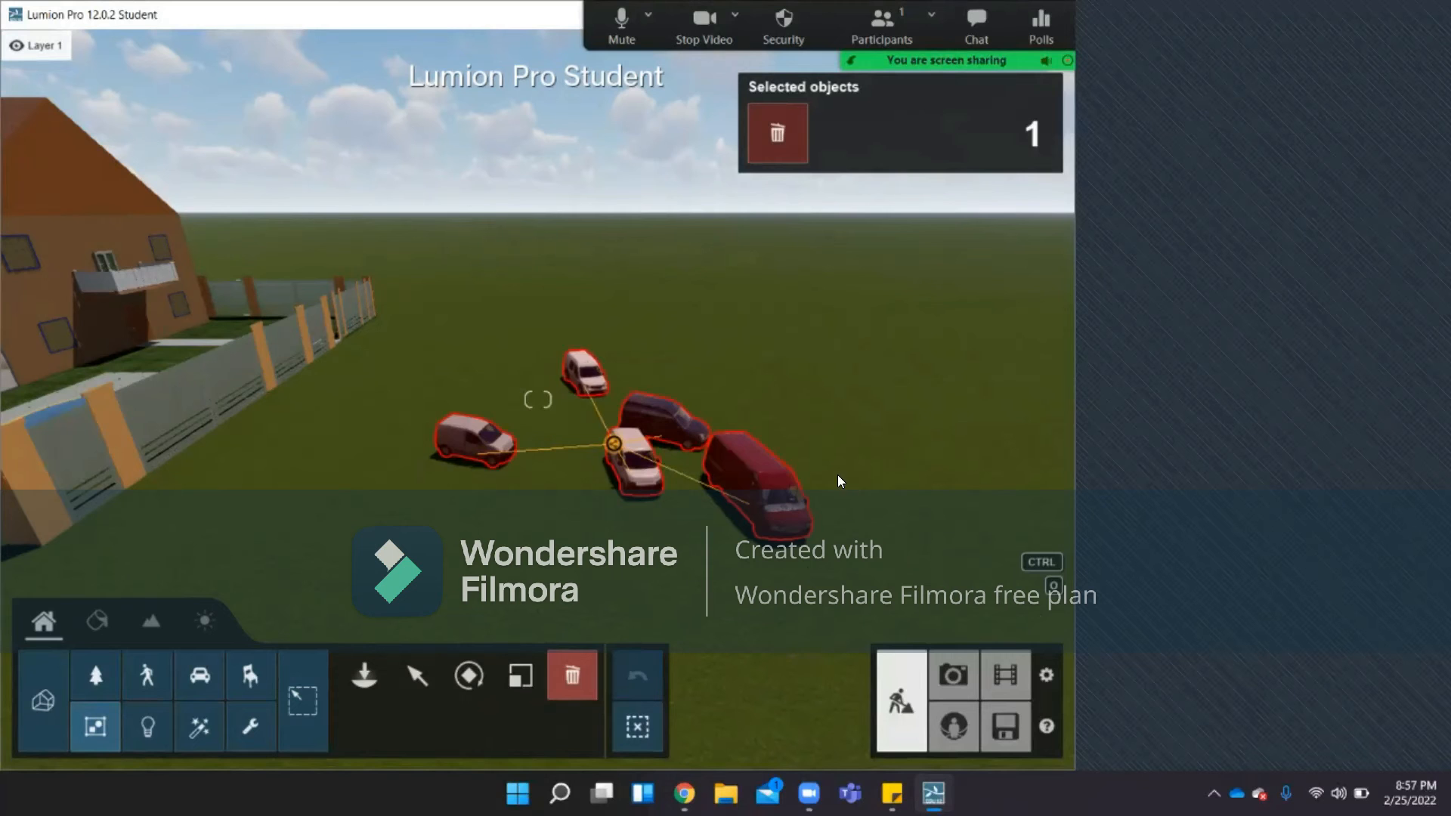
Delete the whole van group from the grass and undo the deletion.
click(432, 677)
click(573, 674)
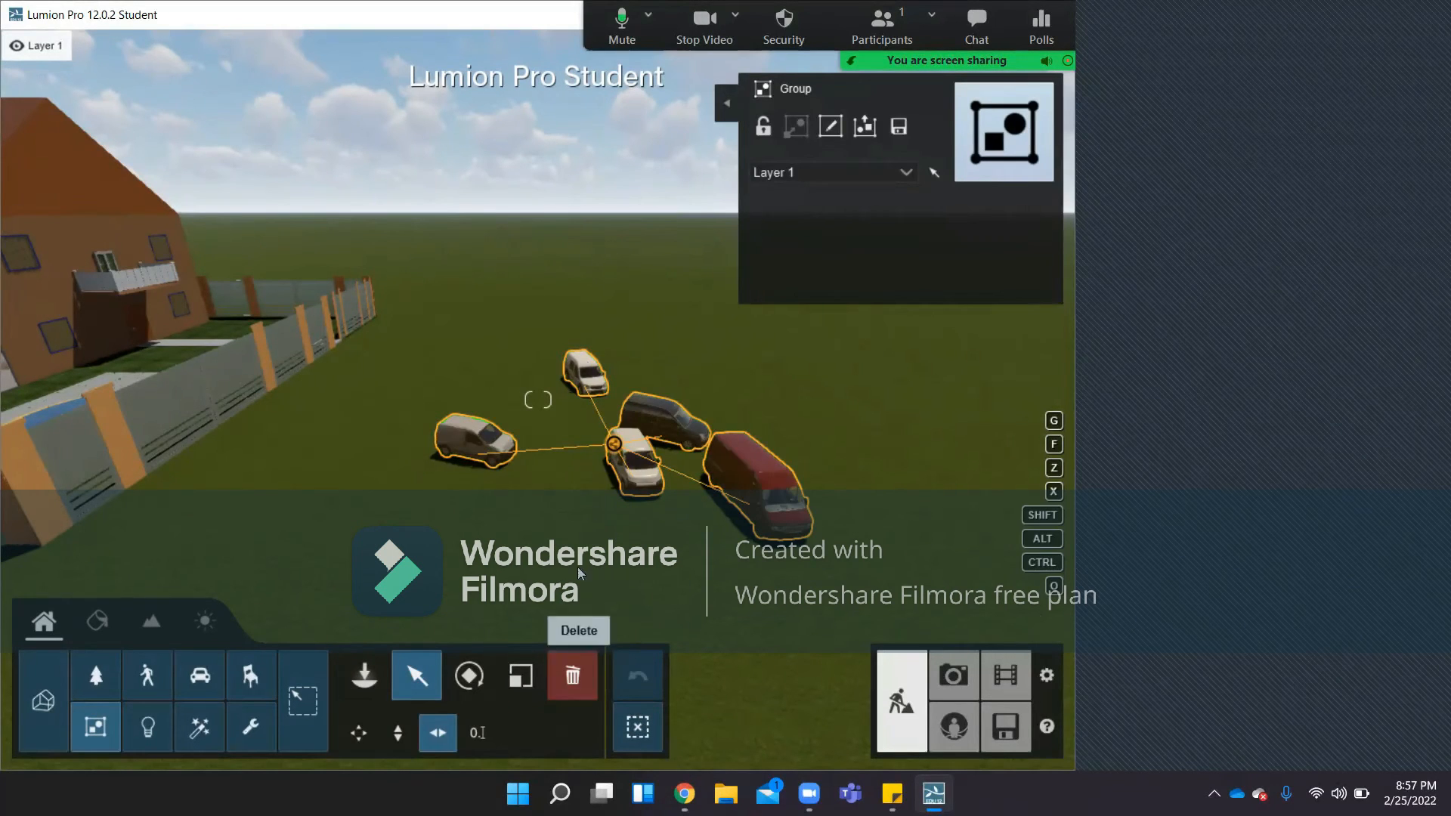
click(617, 441)
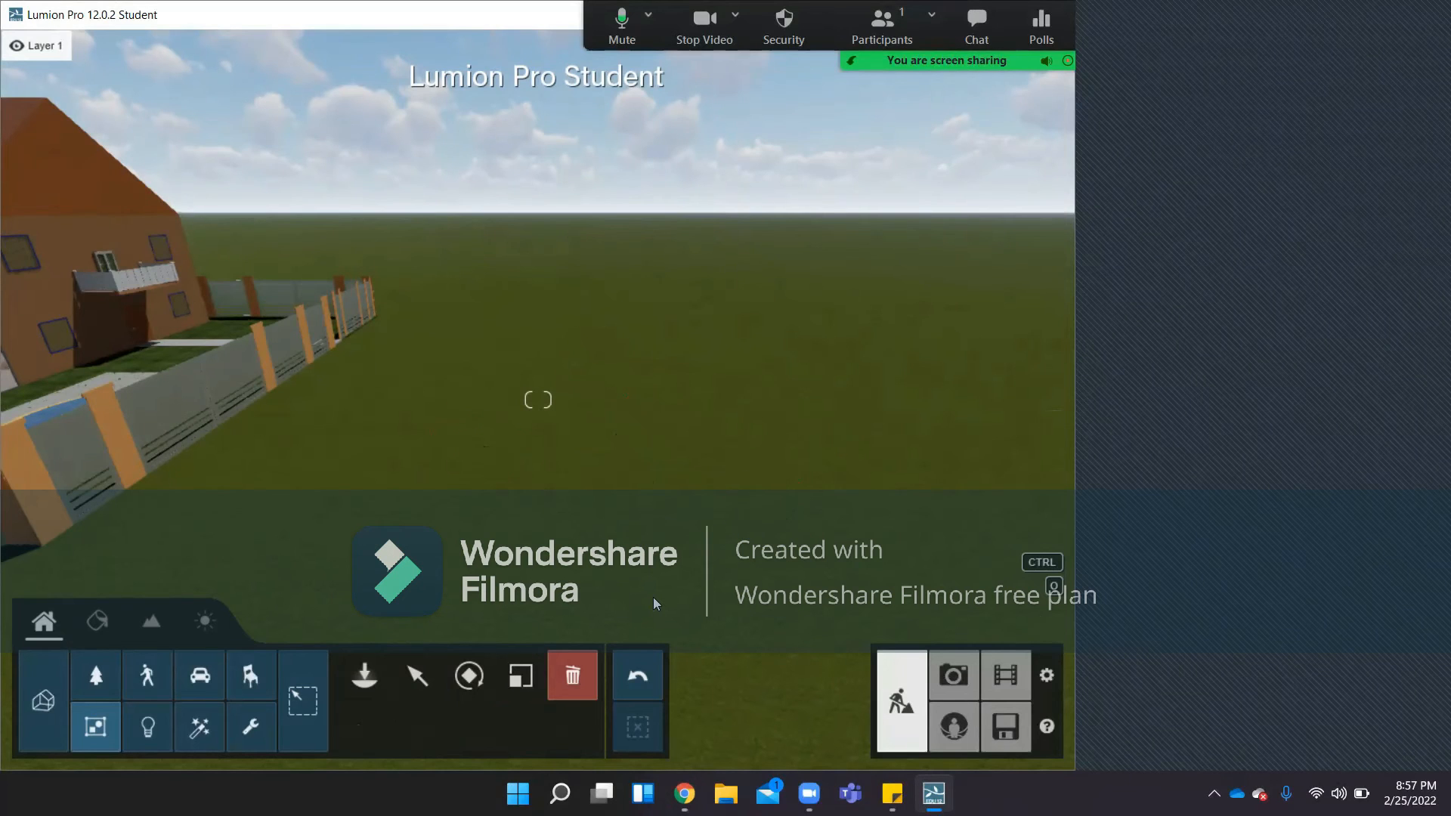
click(642, 671)
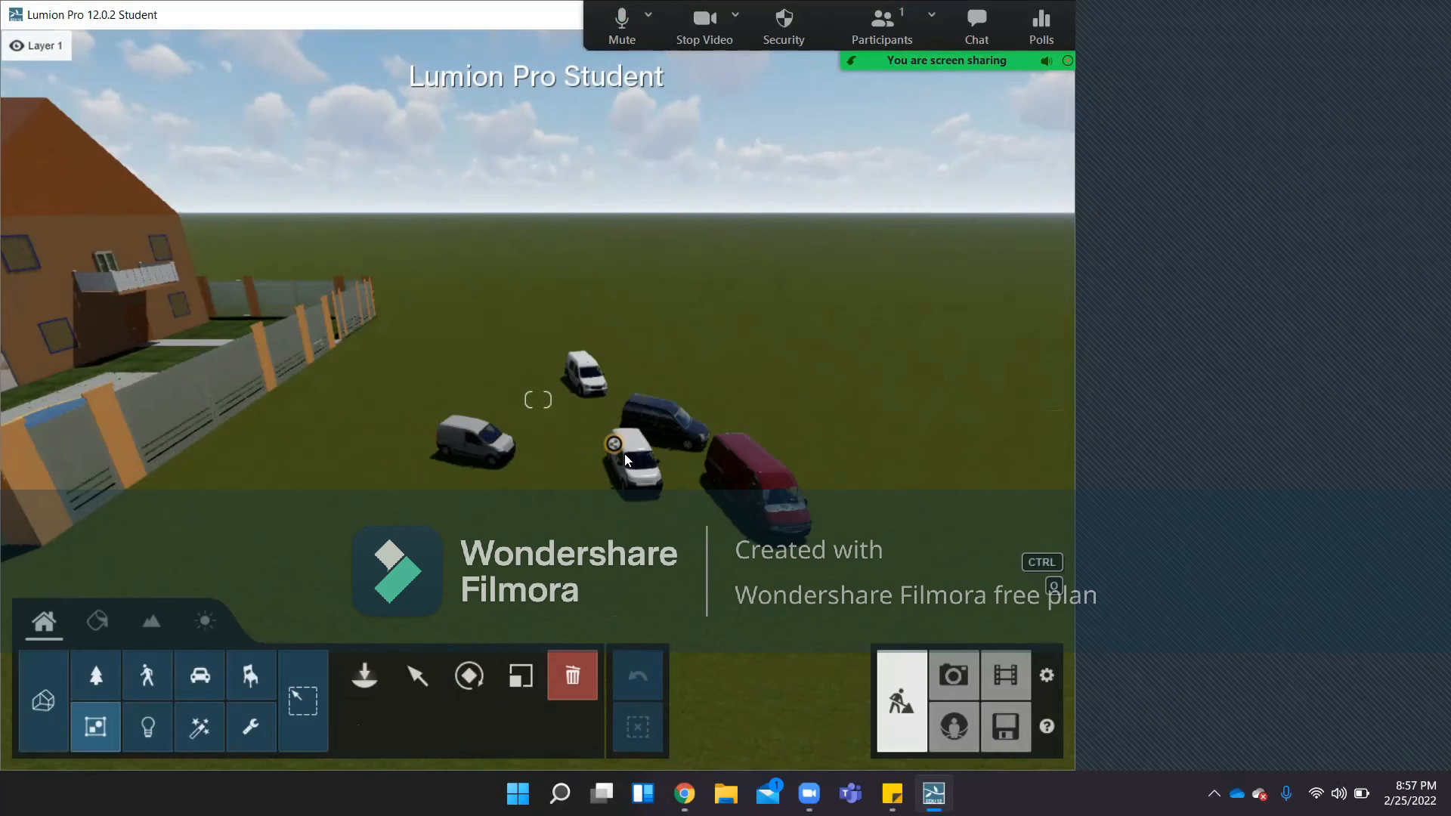
Select the restored van group and ungroup it into separate vans.
click(431, 677)
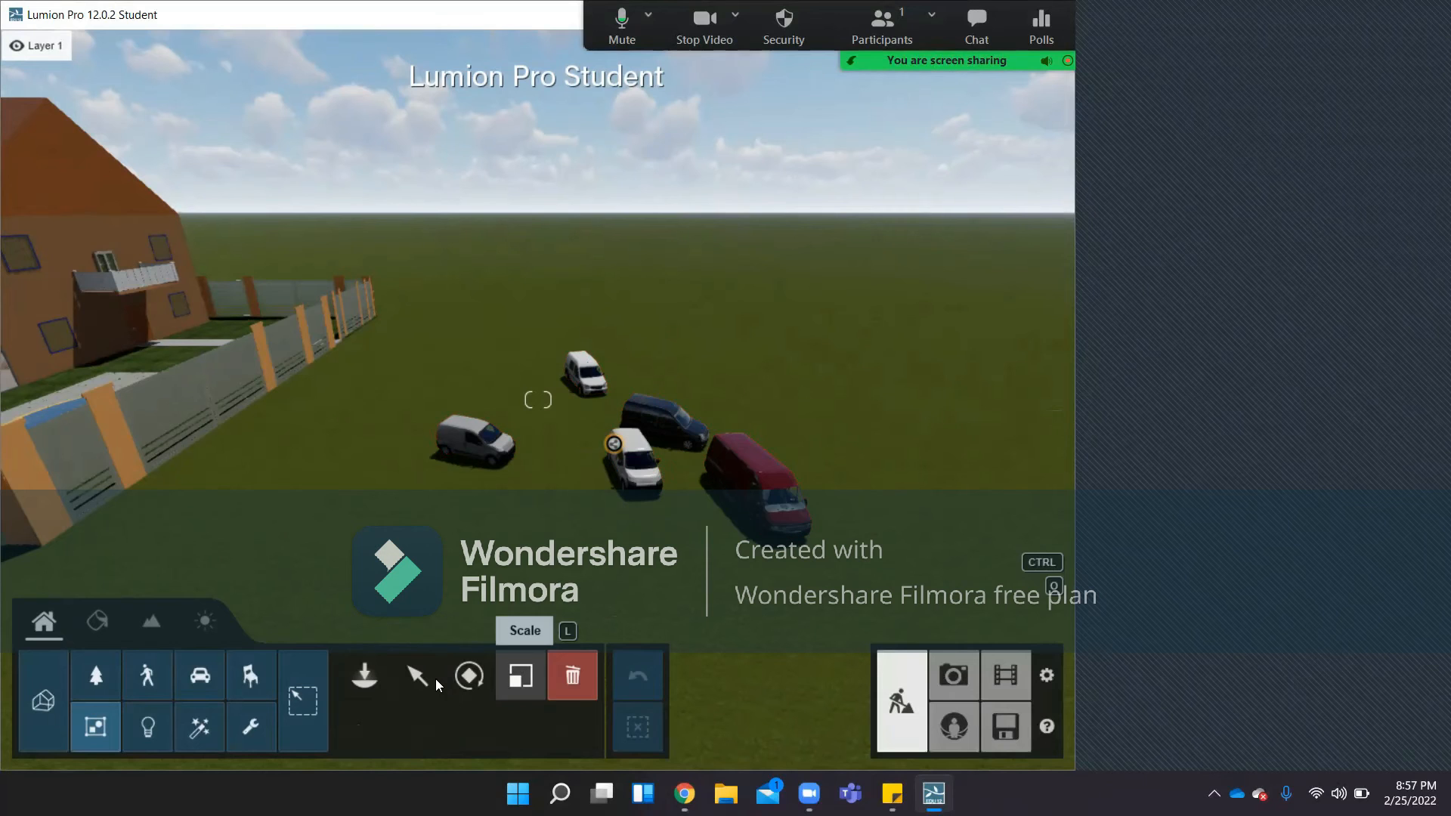
click(644, 471)
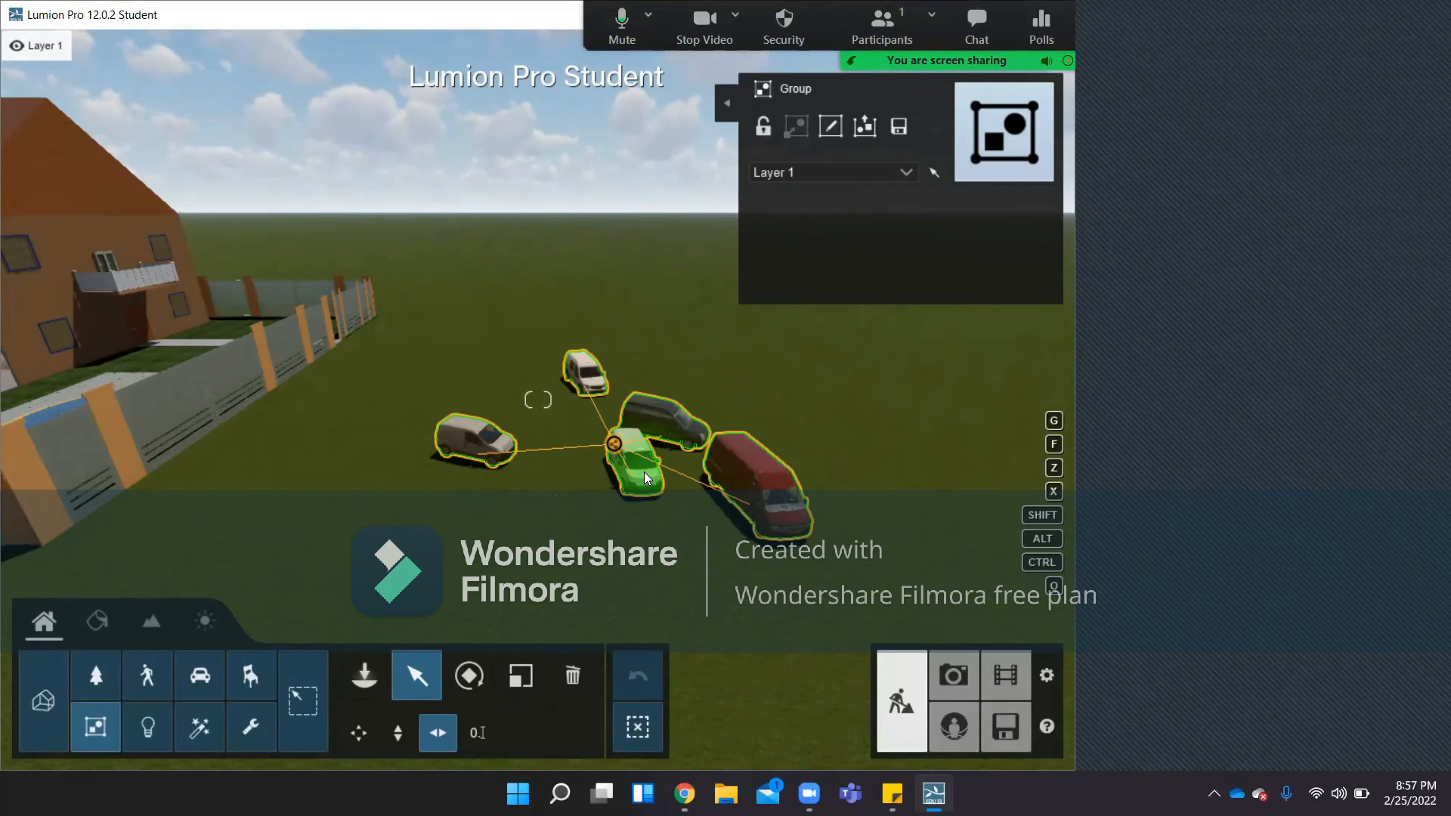
click(866, 126)
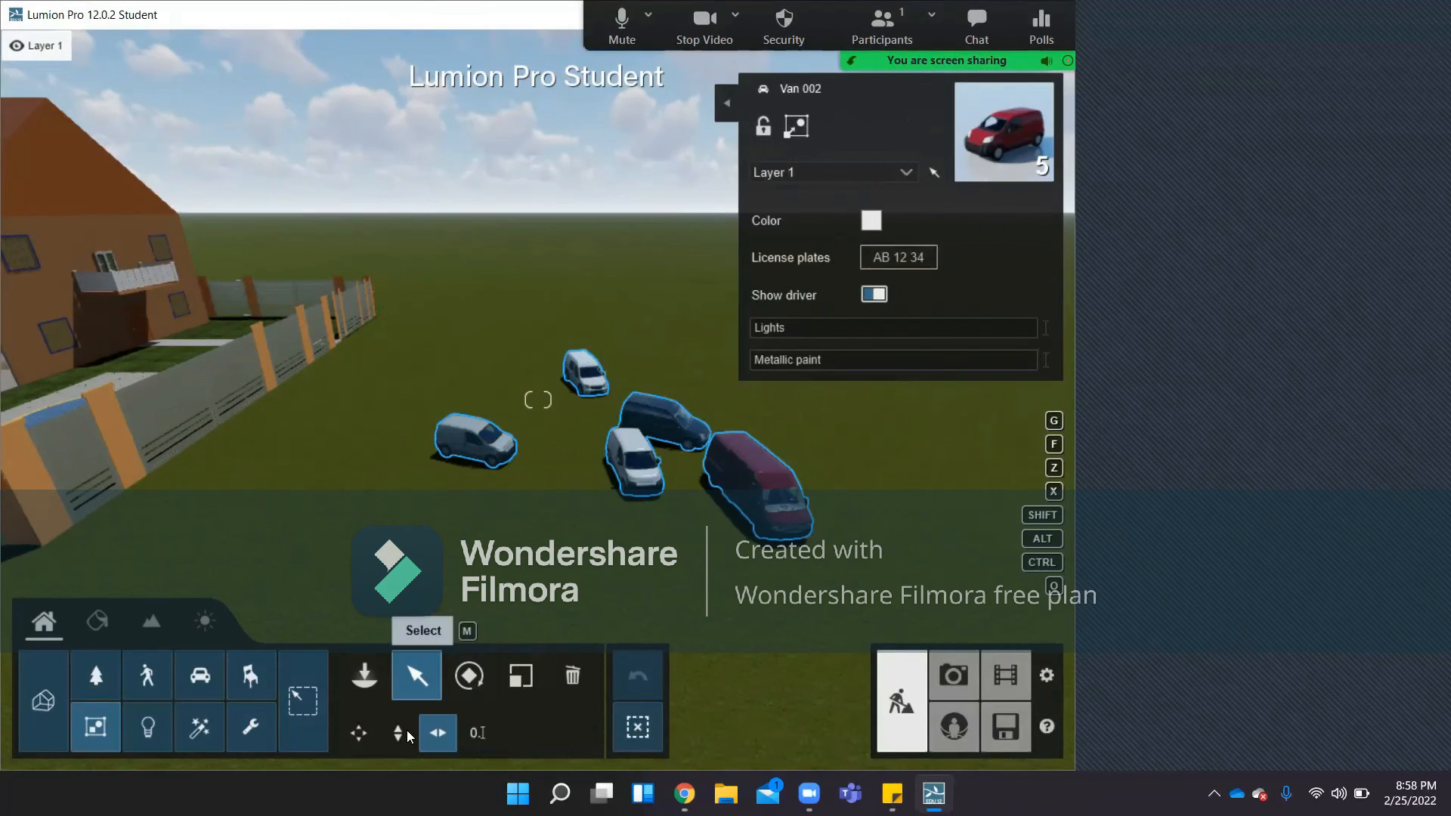
Move the five selected vans together in free-move mode, away from the fence and closer to the camera.
click(358, 732)
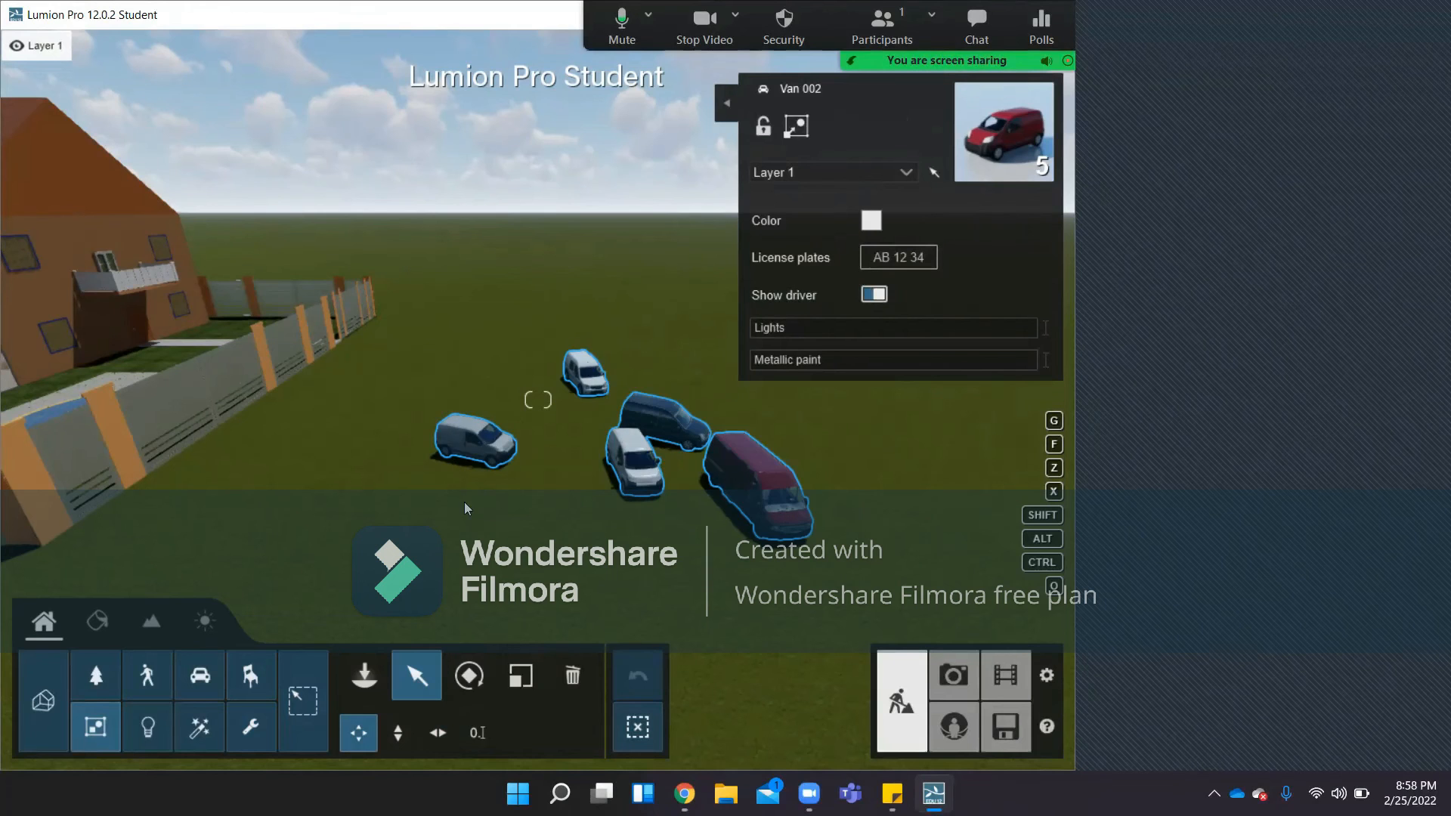
click(210, 684)
drag(478, 453, 512, 481)
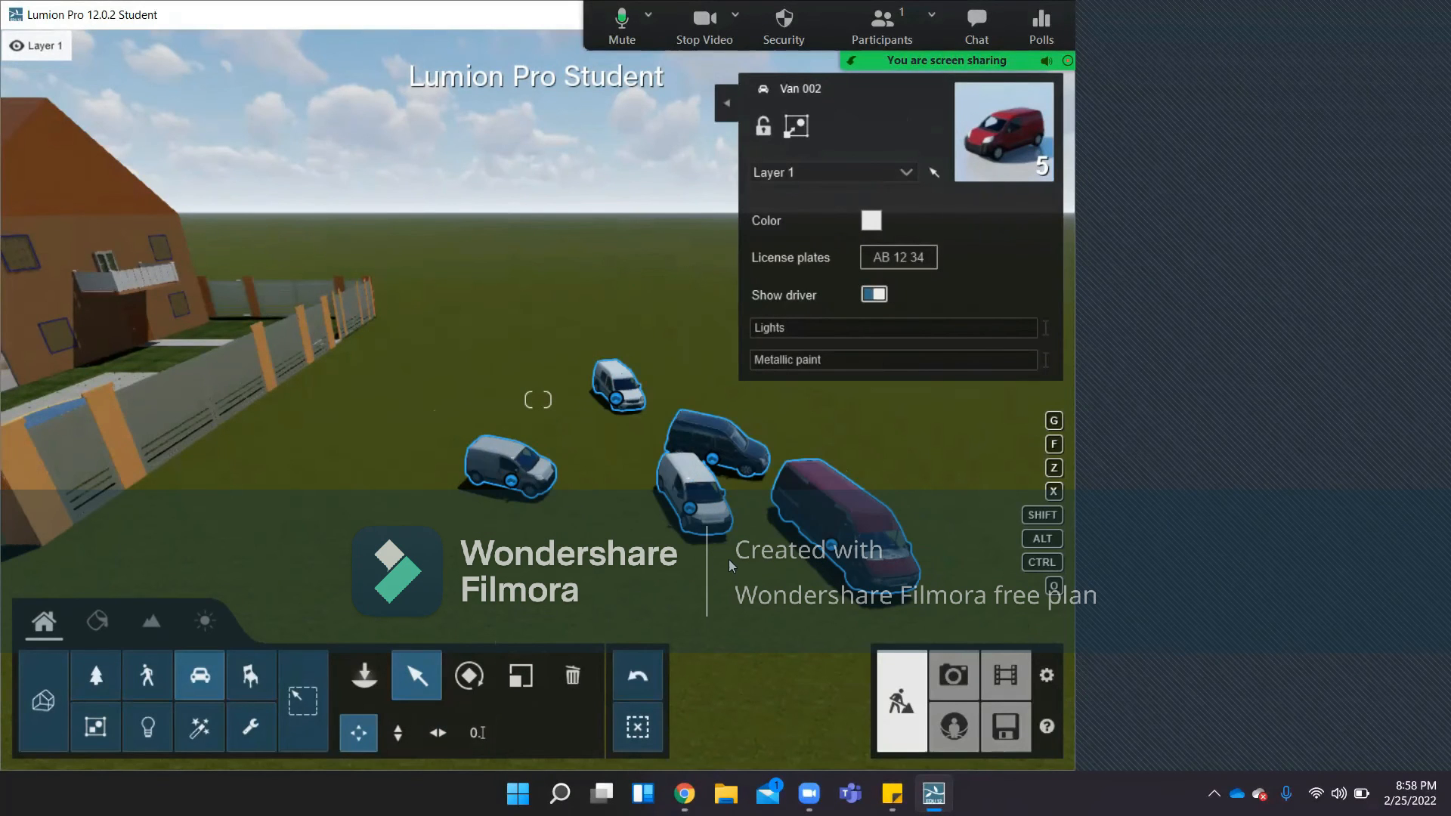
Nudge the large red van slightly closer to the camera on its own, and regroup all five vans.
click(794, 546)
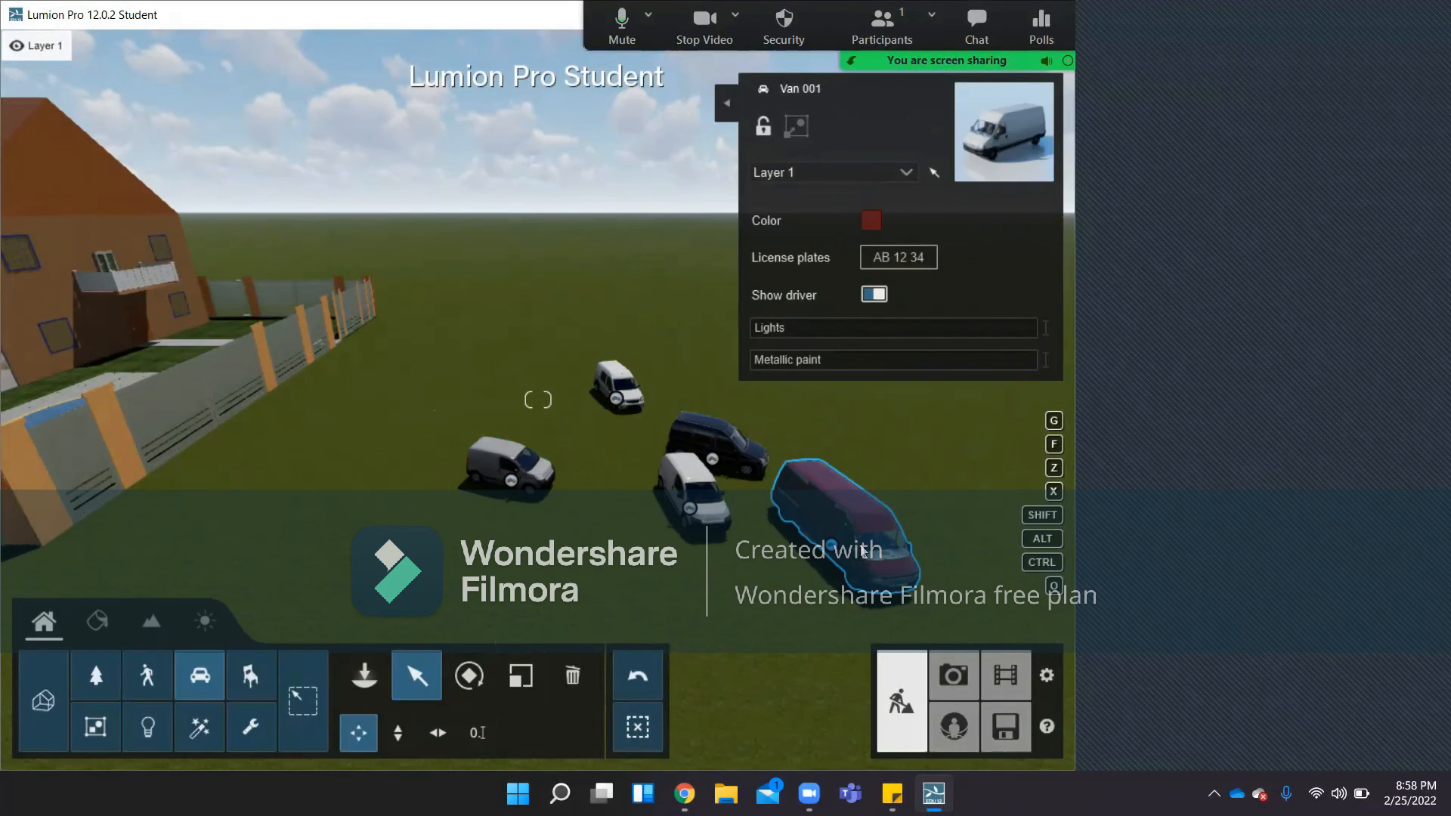
mouse_move(832, 545)
mouse_down()
mouse_move(841, 567)
mouse_move(834, 556)
mouse_up()
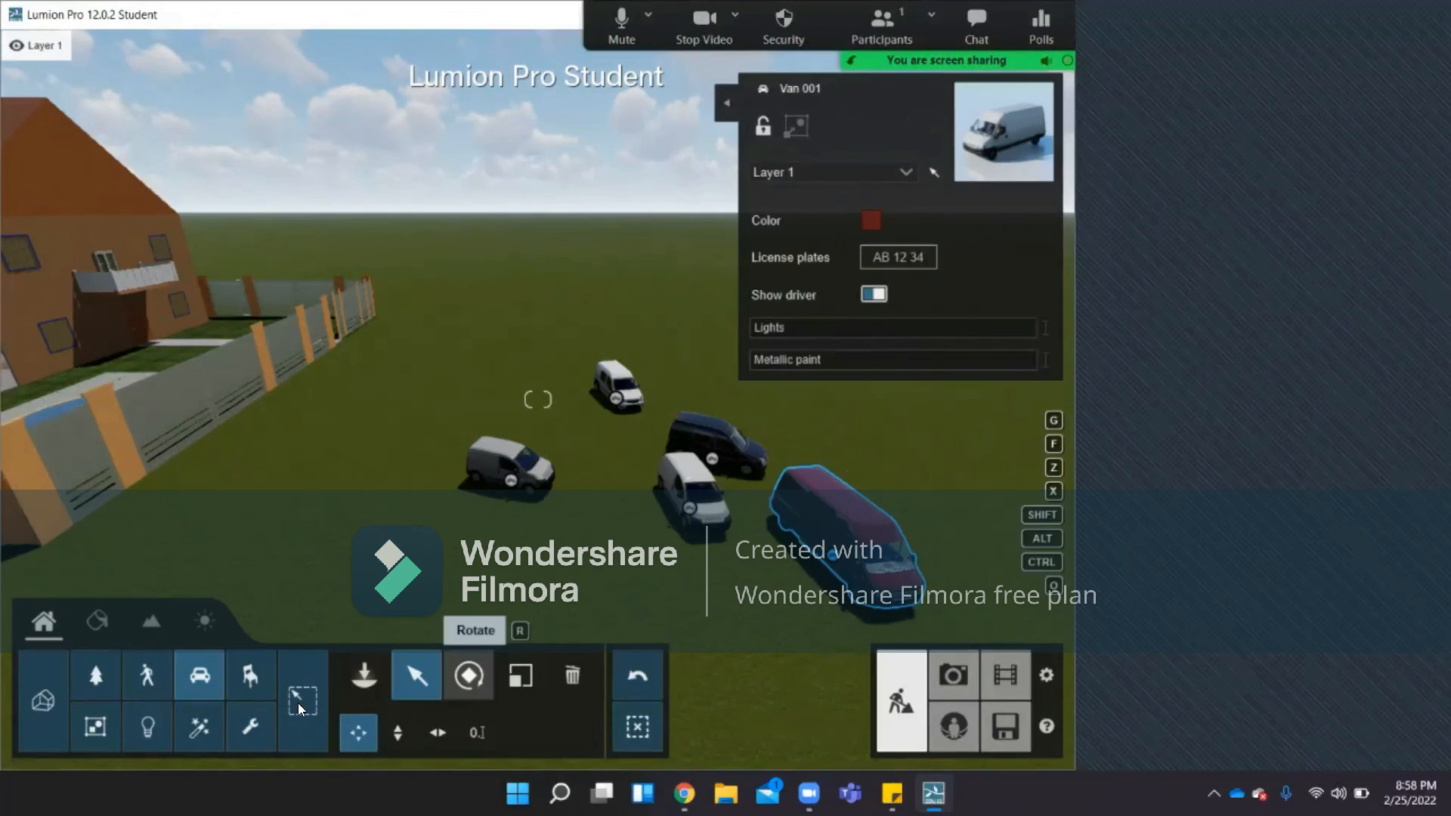
drag(954, 614, 466, 333)
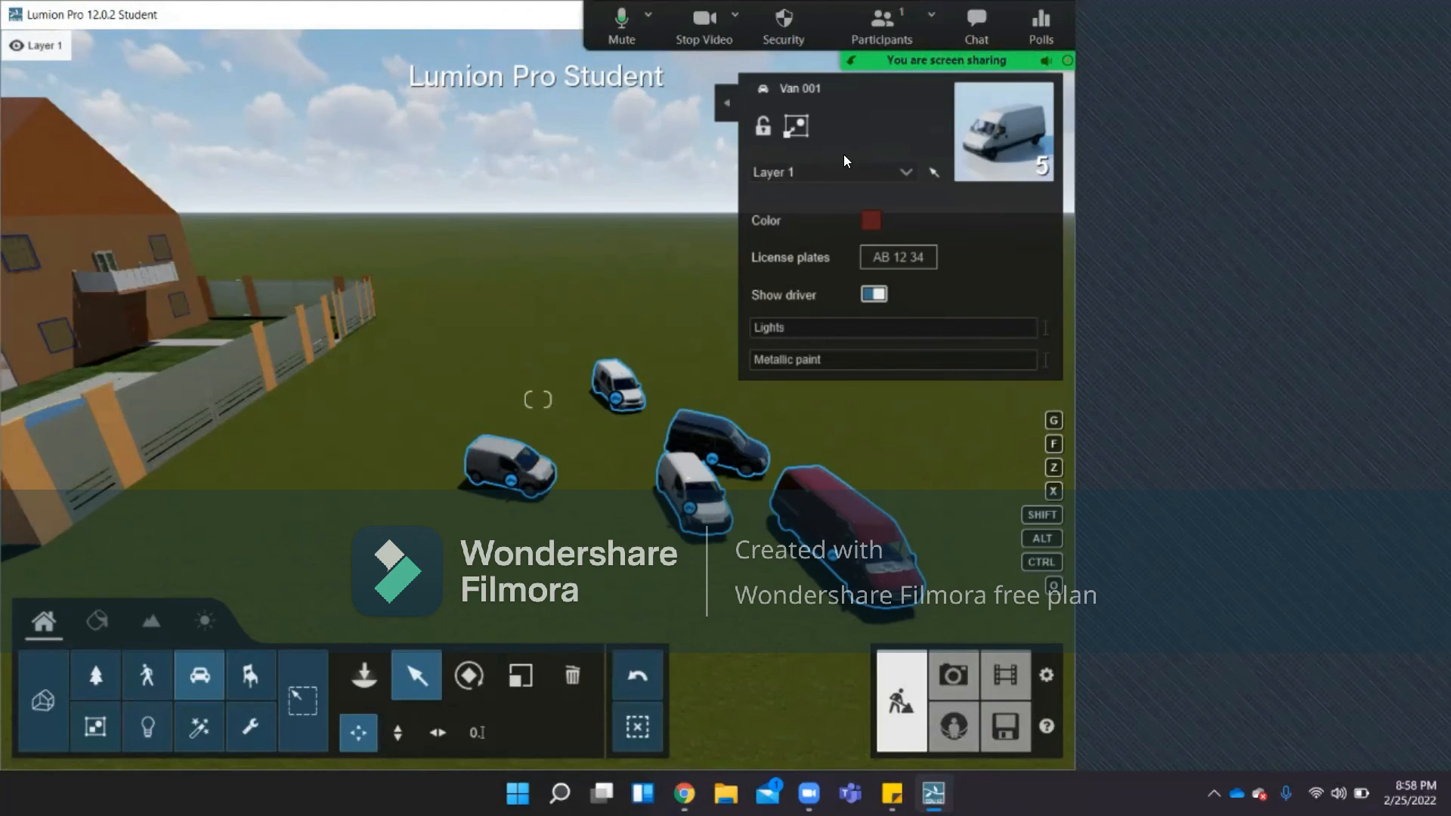
click(798, 127)
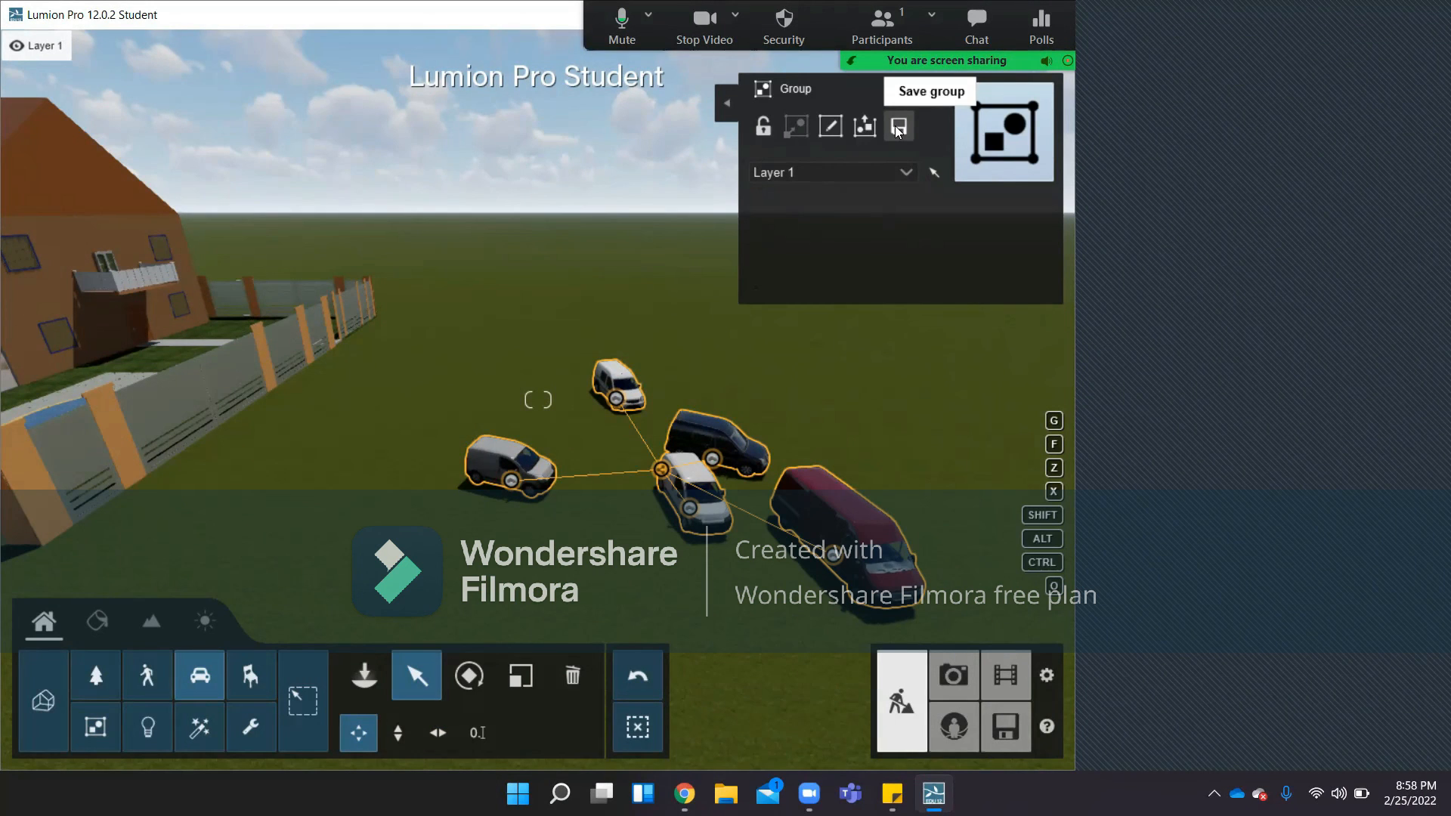
Randomize the size and rotation of the grouped vans, and reset both to their original state.
click(729, 104)
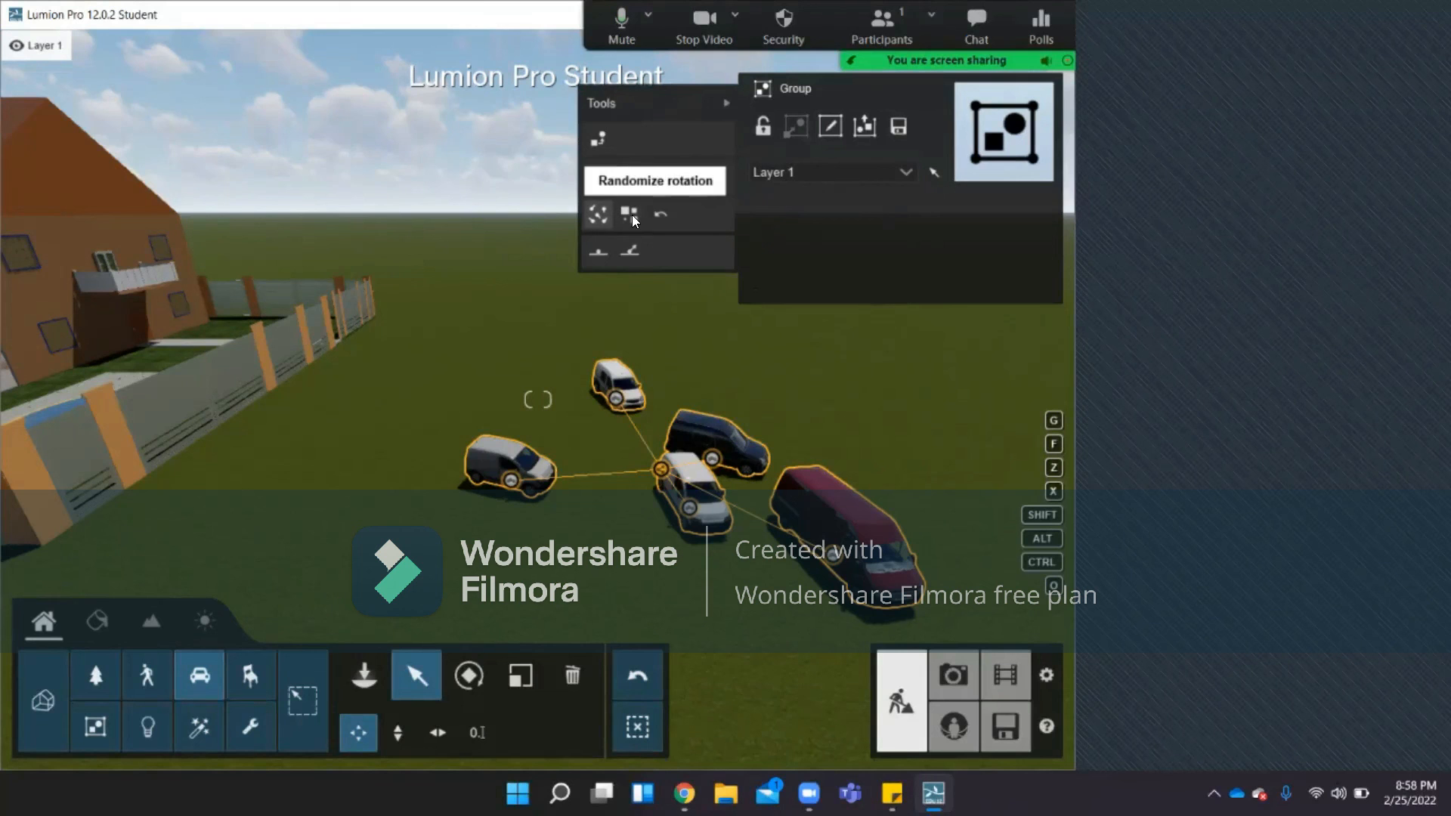
click(631, 215)
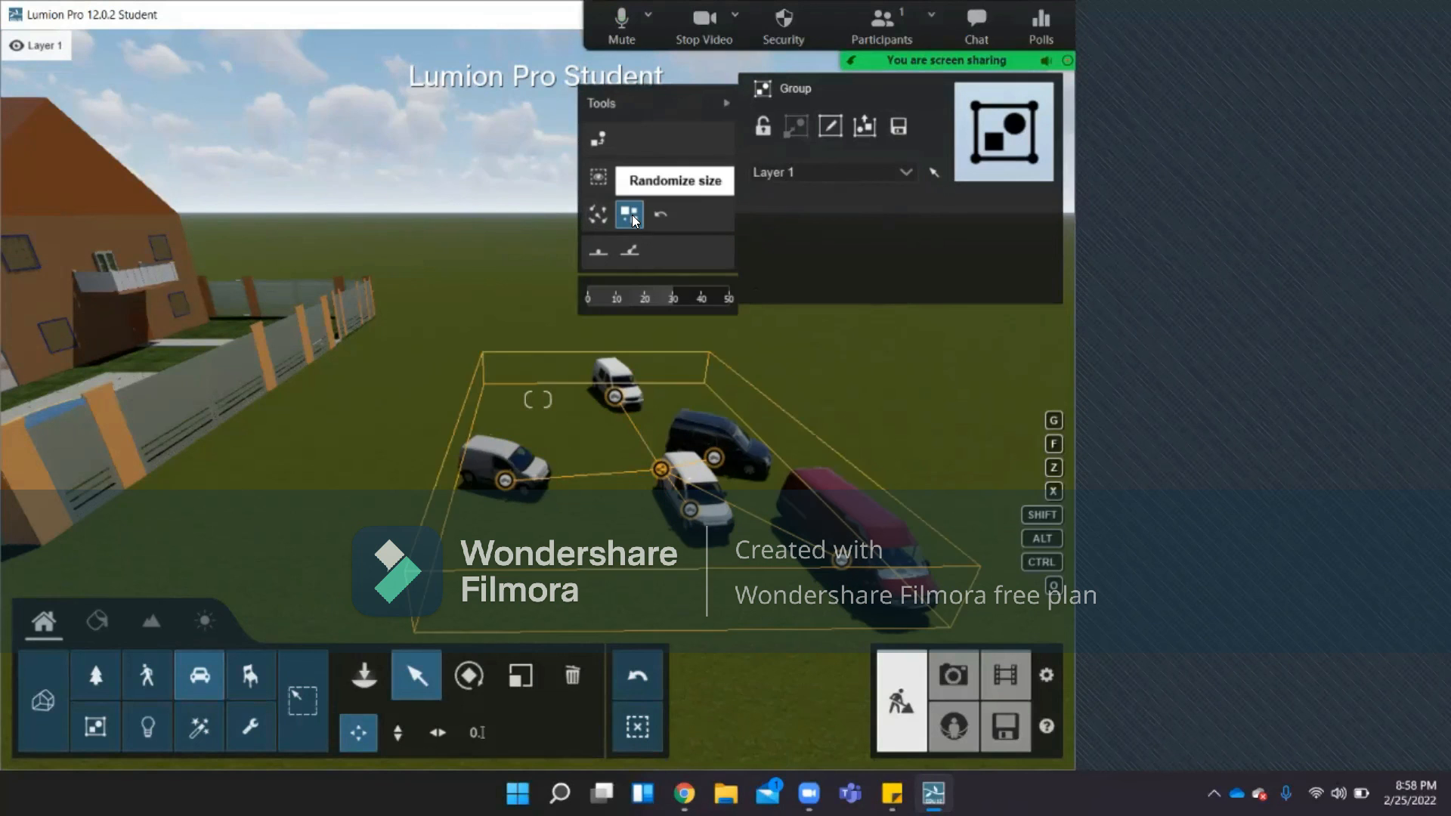
click(590, 226)
click(592, 218)
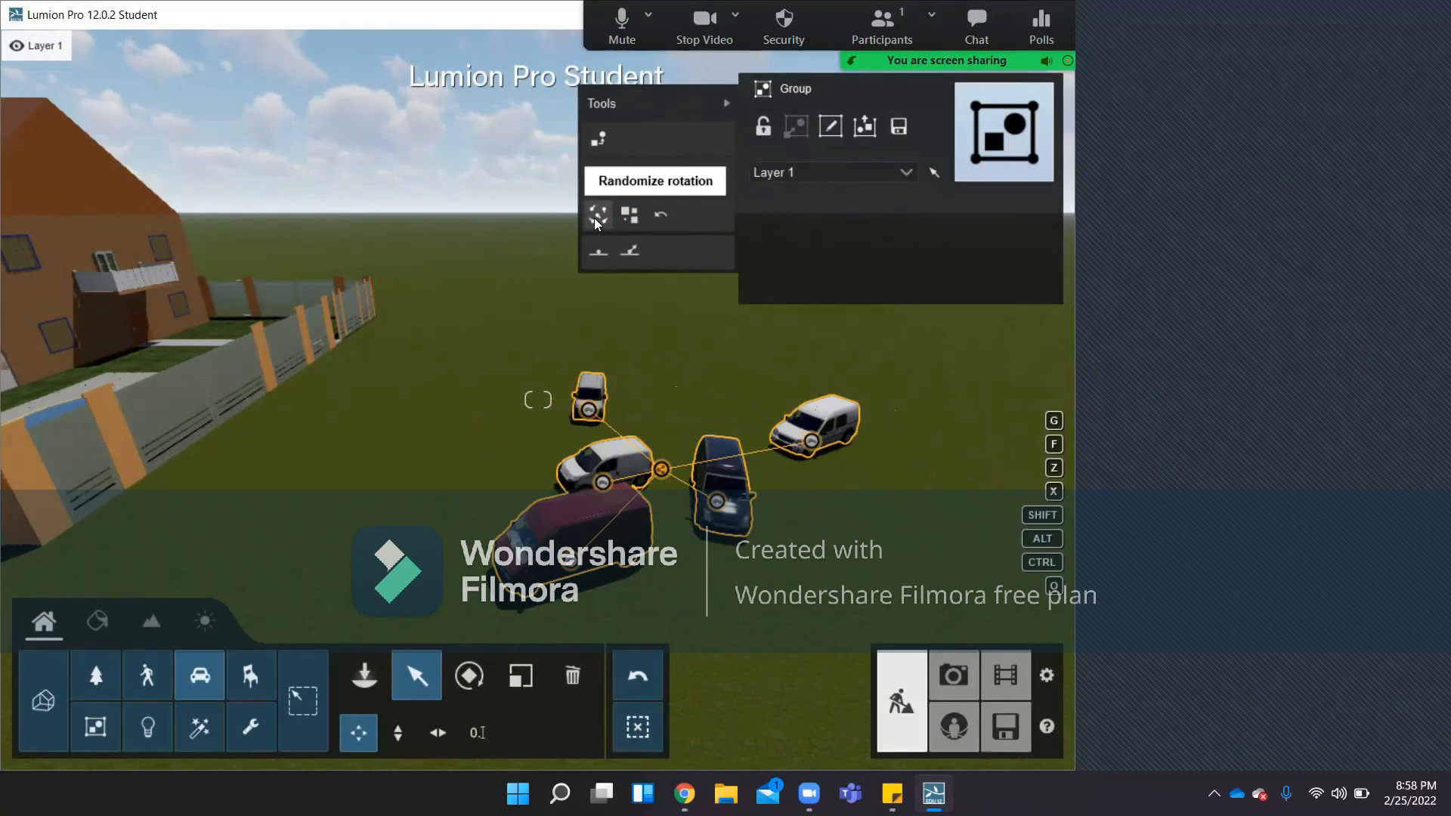
click(660, 218)
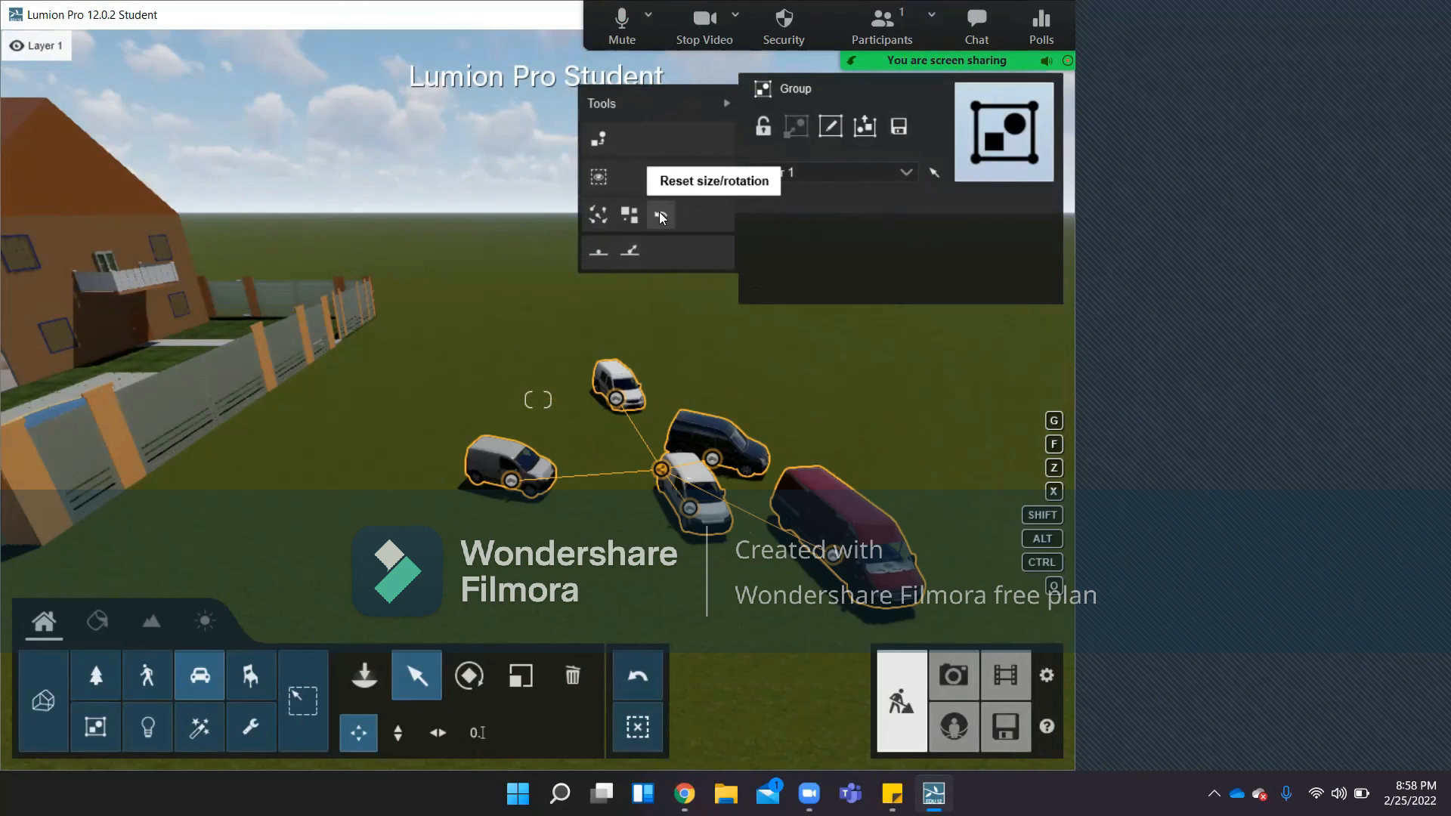